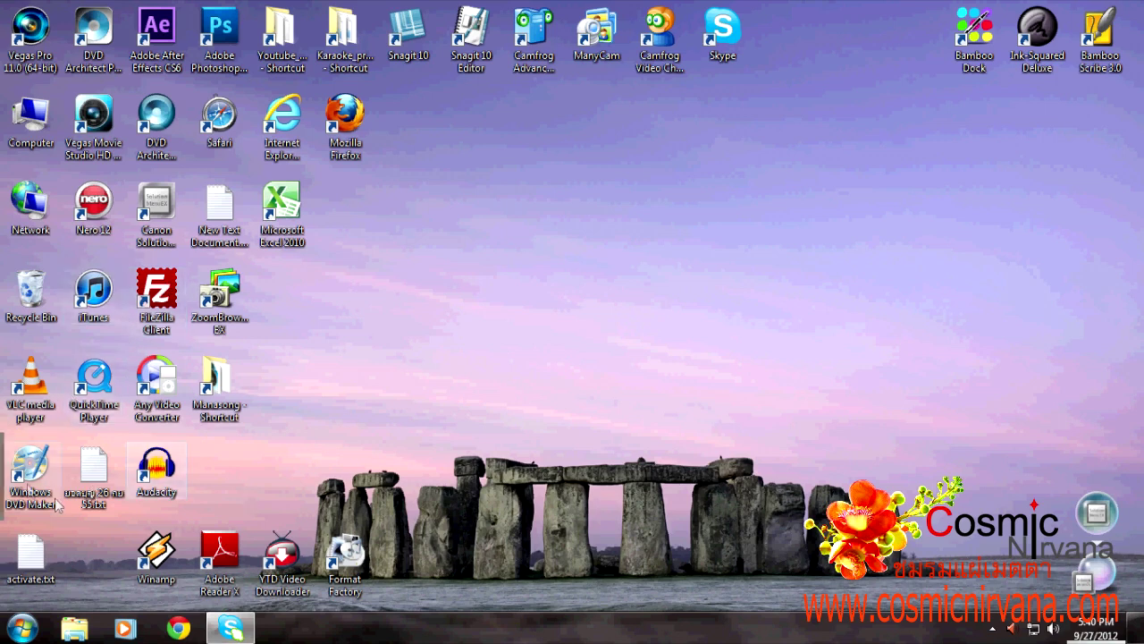
pyautogui.click(27, 488)
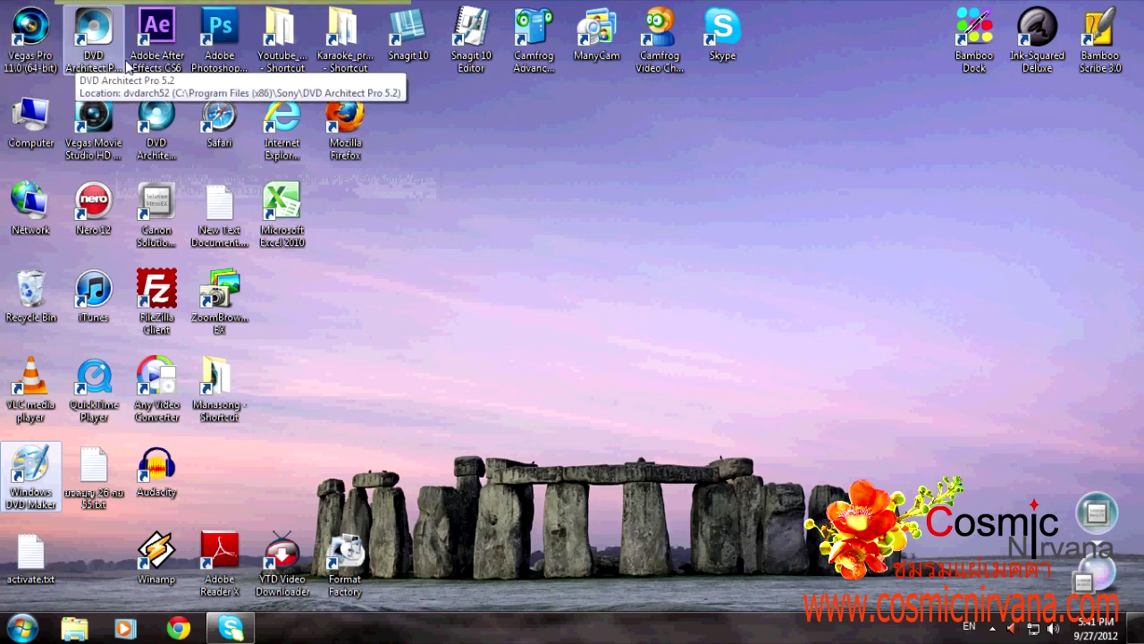
pyautogui.click(85, 52)
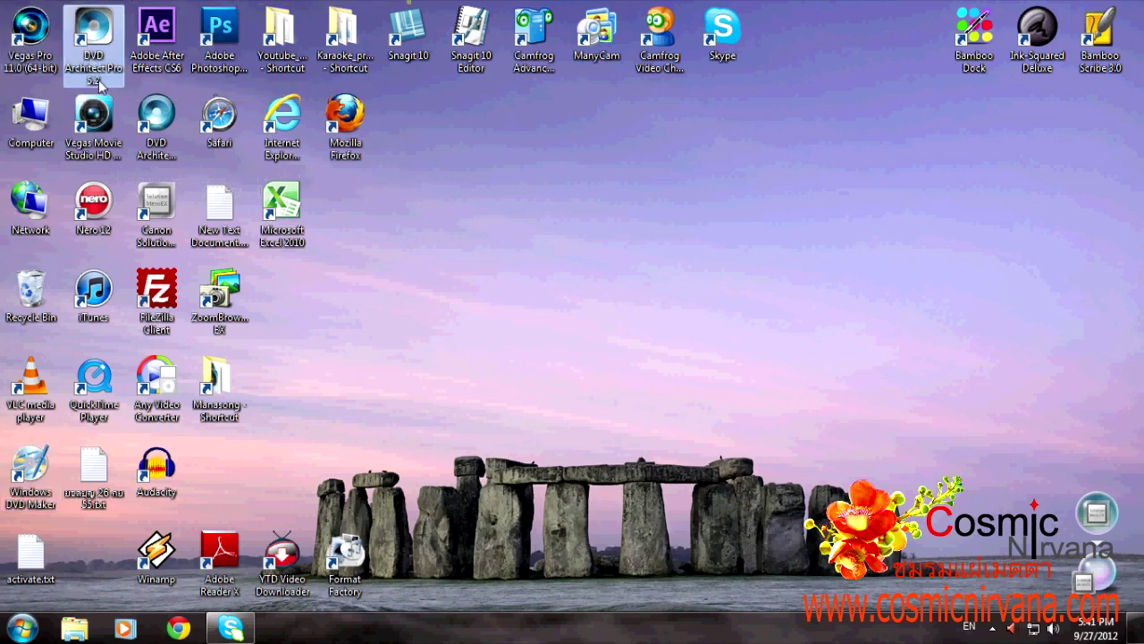
pyautogui.click(178, 144)
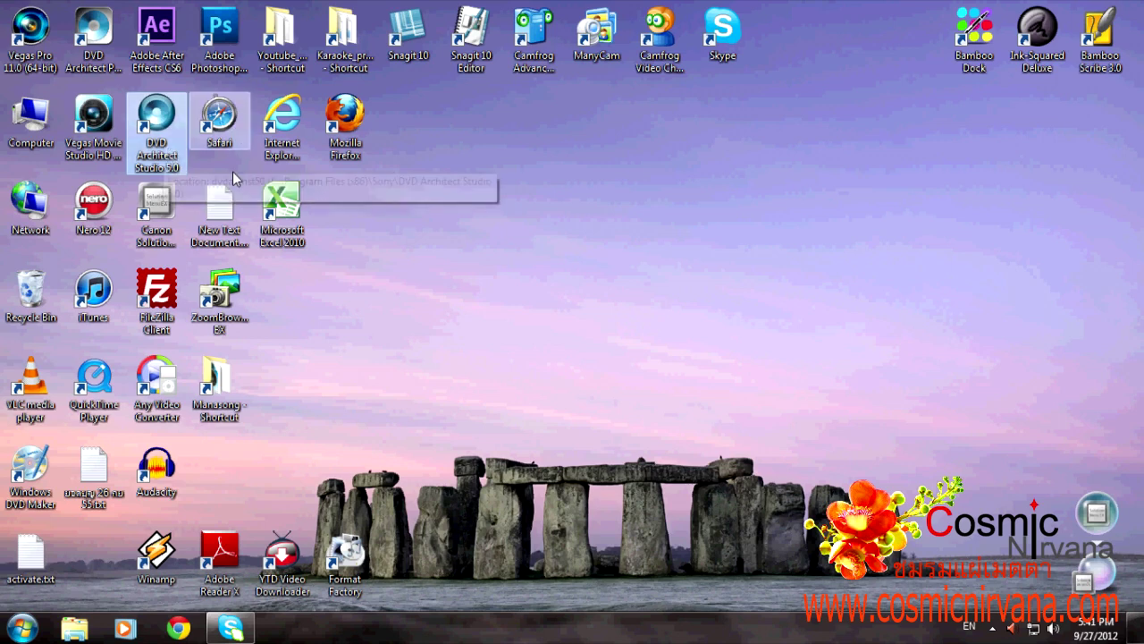
# - Launch Nero 12 from the desktop and start the Nero Video application
pyautogui.click(95, 228)
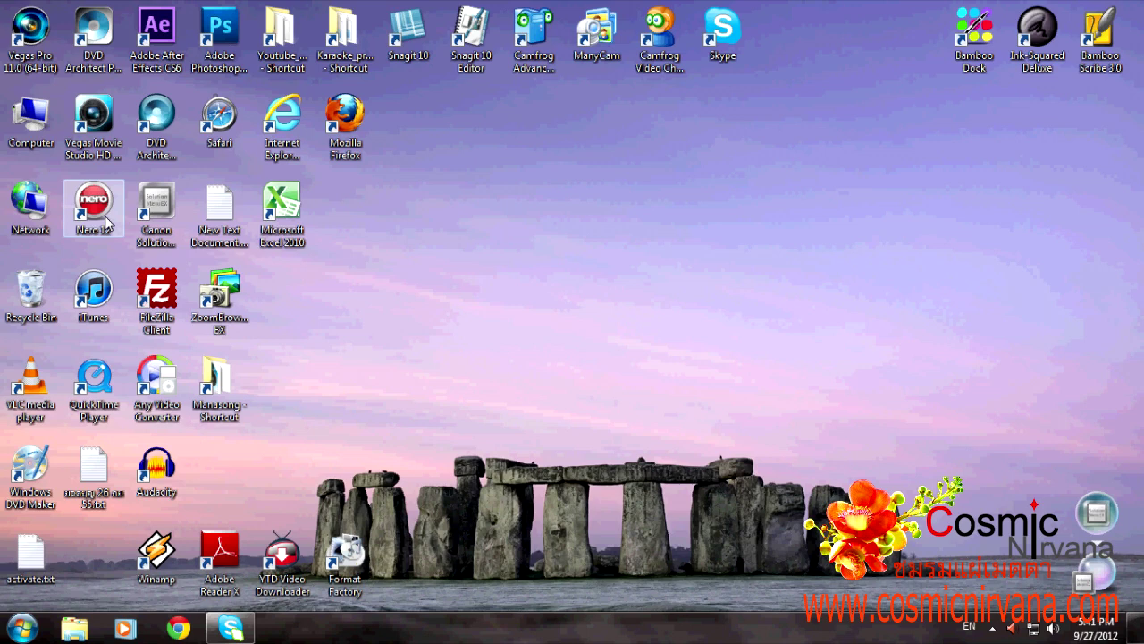
pyautogui.doubleClick(106, 220)
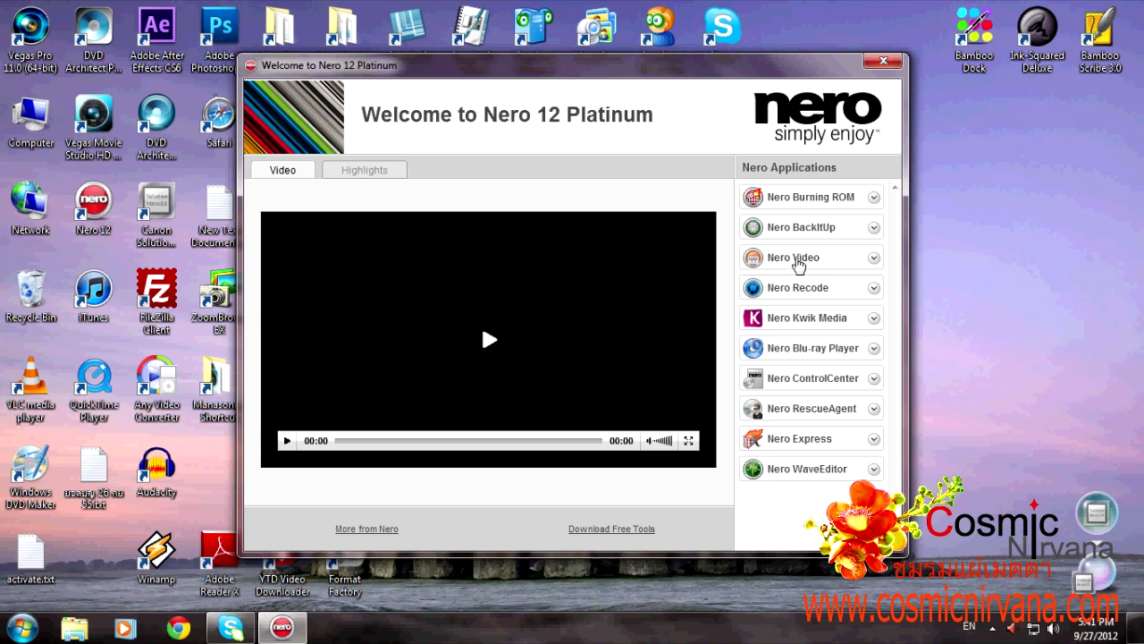
pyautogui.click(797, 260)
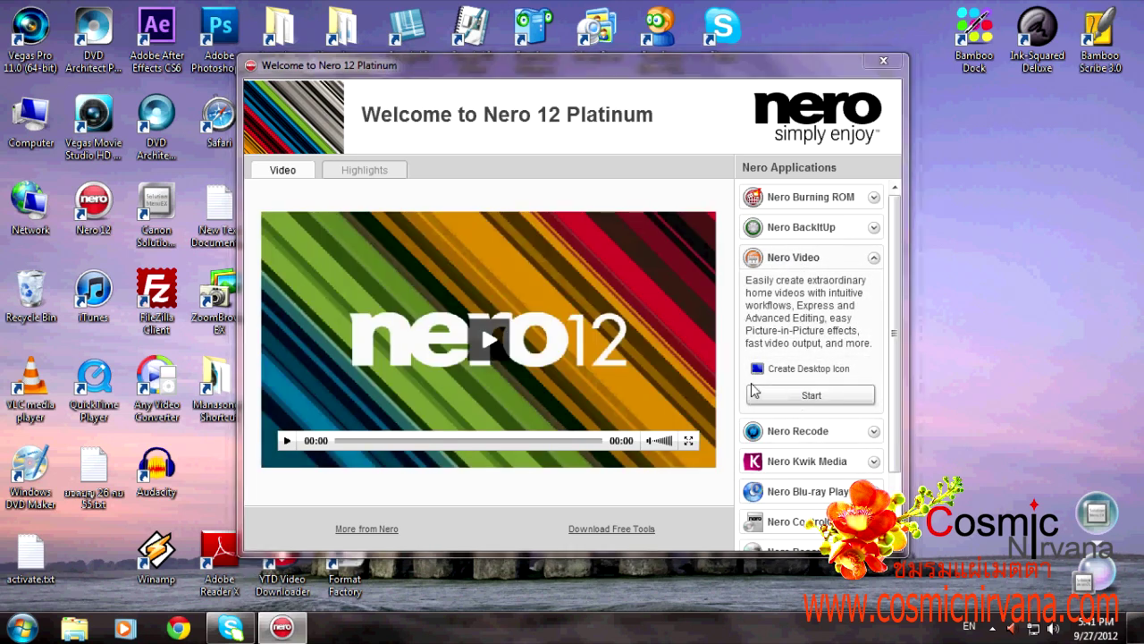
pyautogui.click(755, 393)
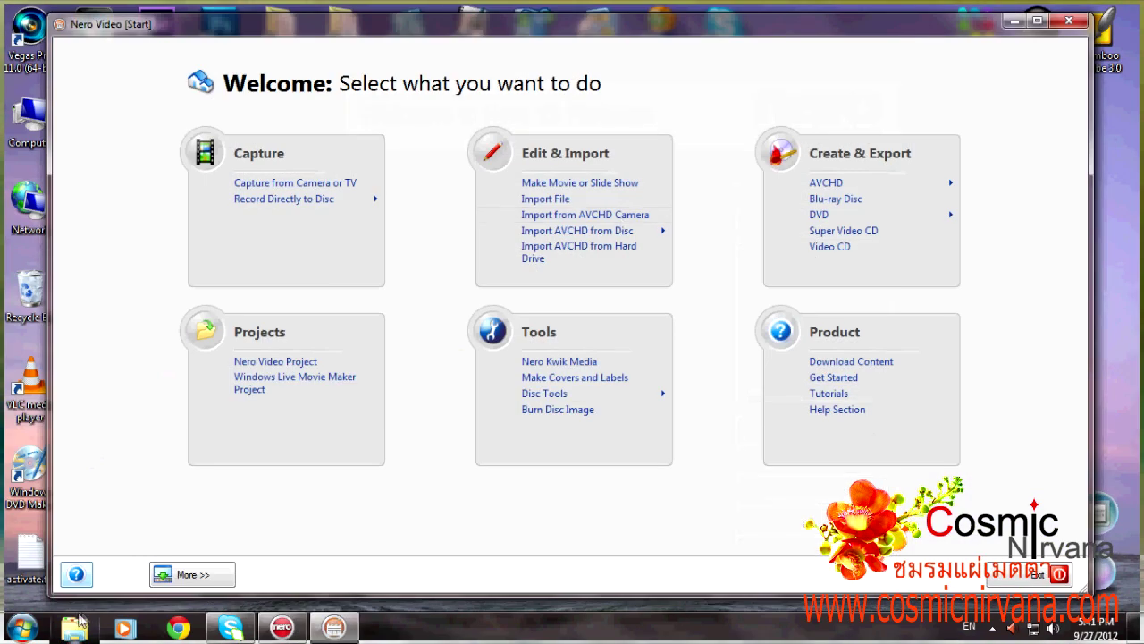
# - Look through the Nero 12 applications in the list of installed programs, then close the list
pyautogui.click(22, 627)
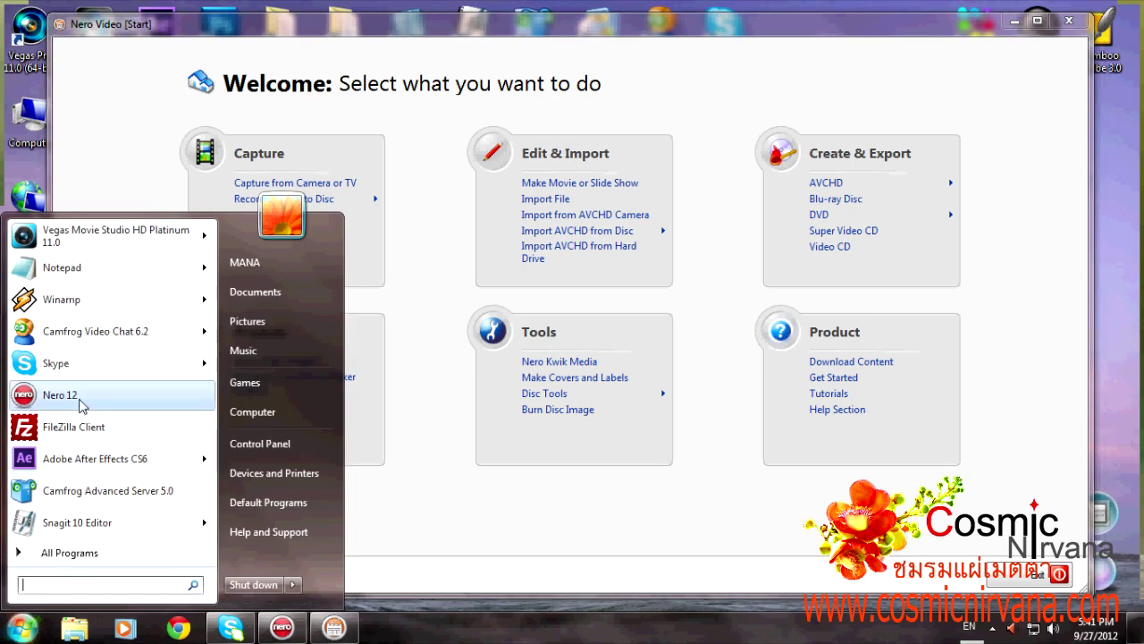
pyautogui.click(71, 554)
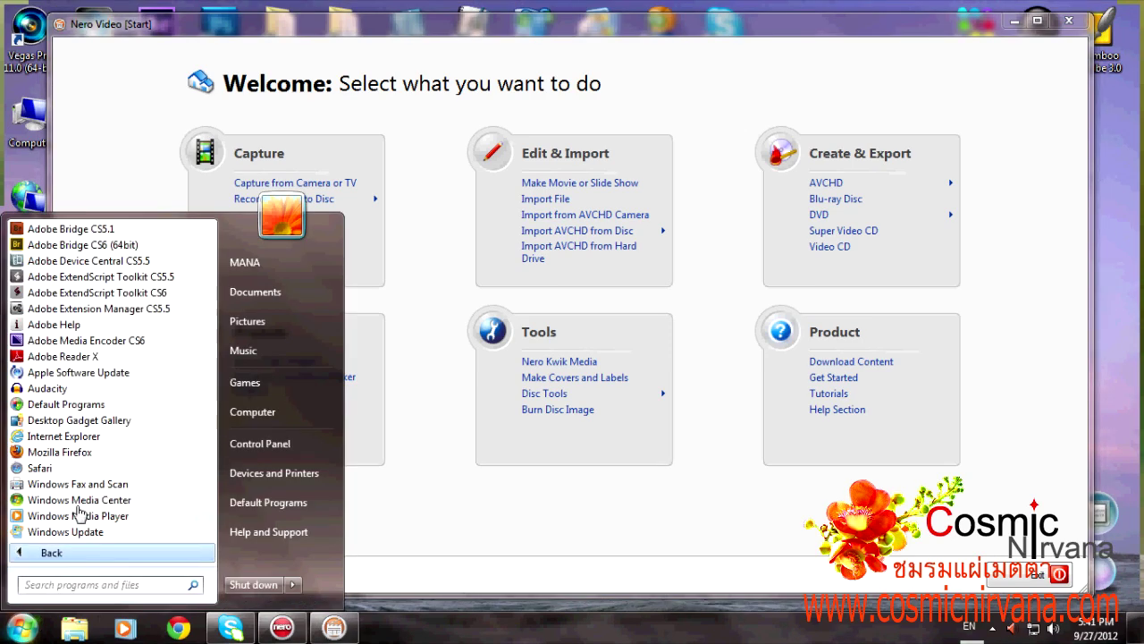
pyautogui.scroll(-3, 67, 458)
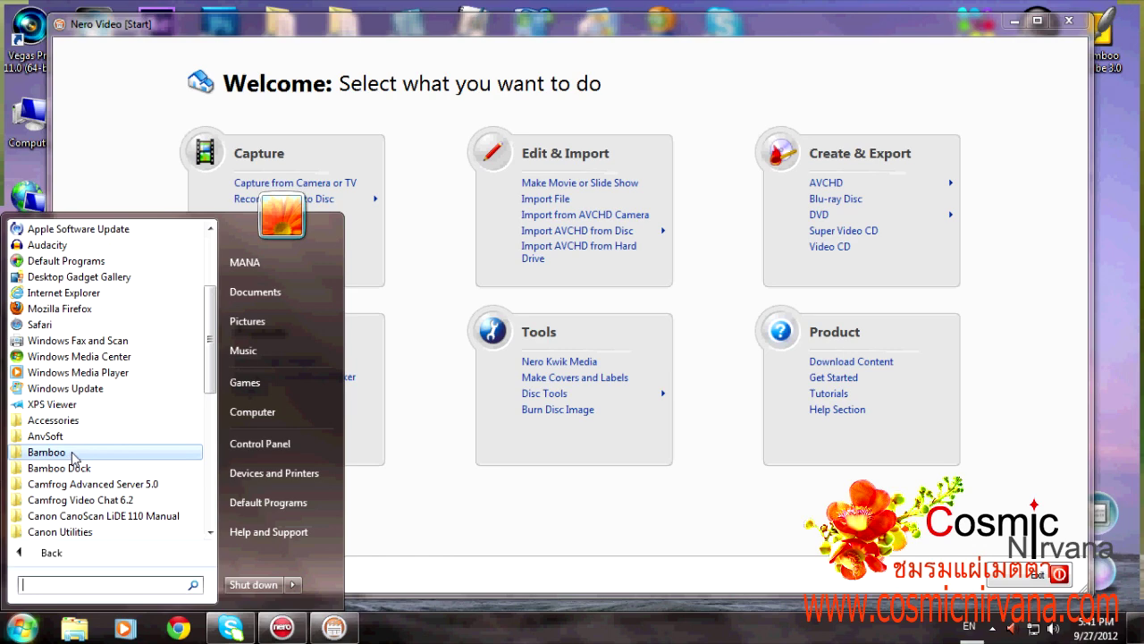
pyautogui.scroll(-7, 72, 459)
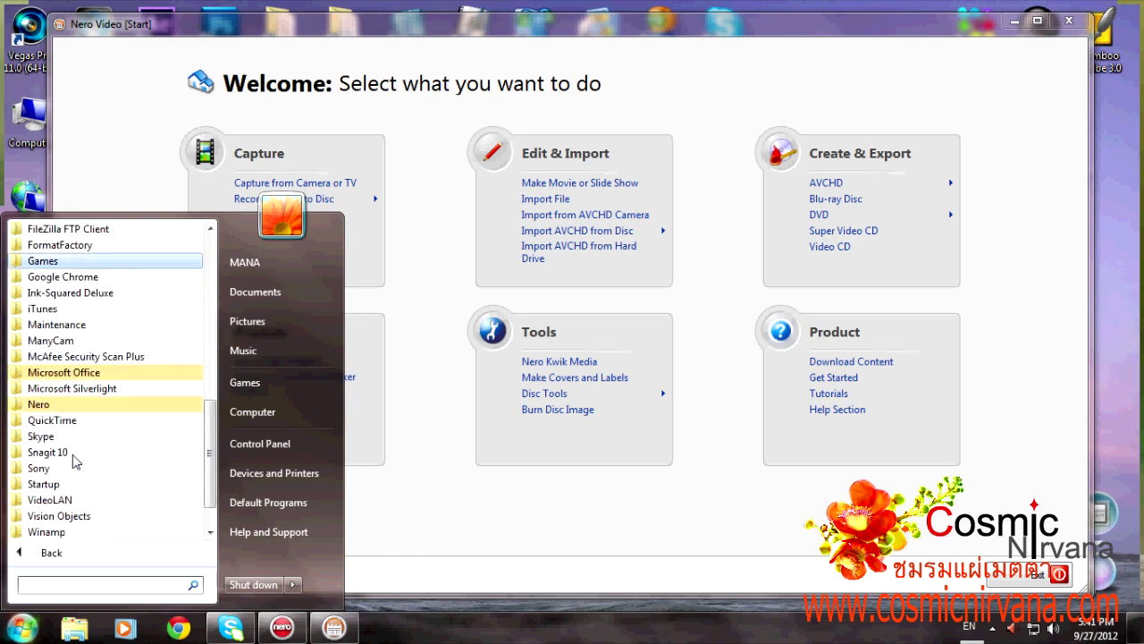
pyautogui.click(41, 404)
pyautogui.scroll(-1, 89, 443)
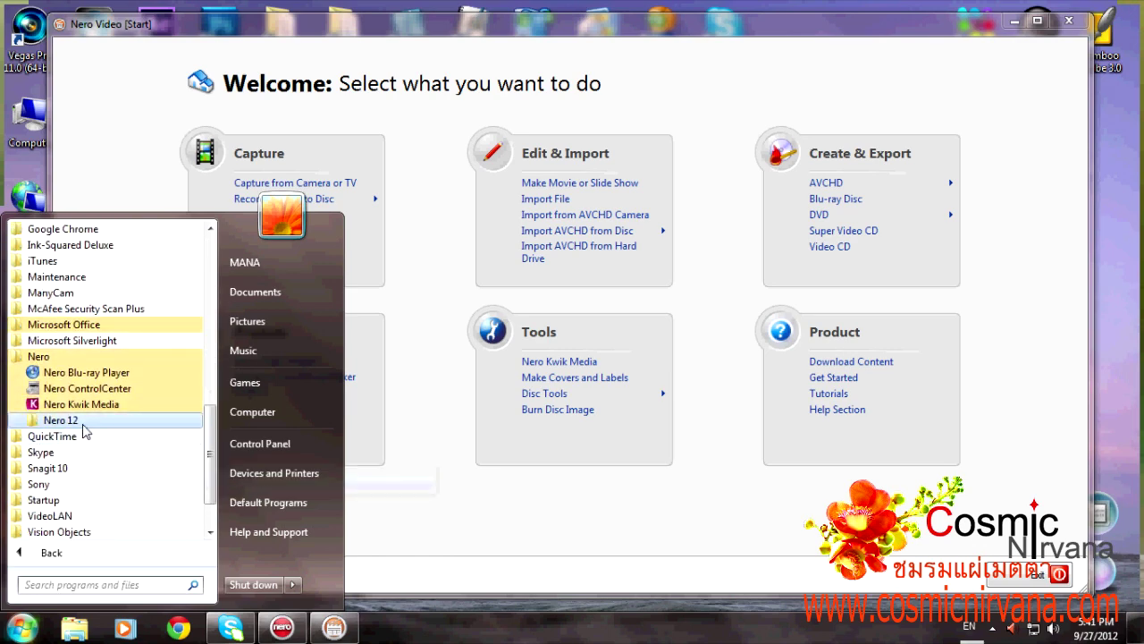
pyautogui.click(82, 421)
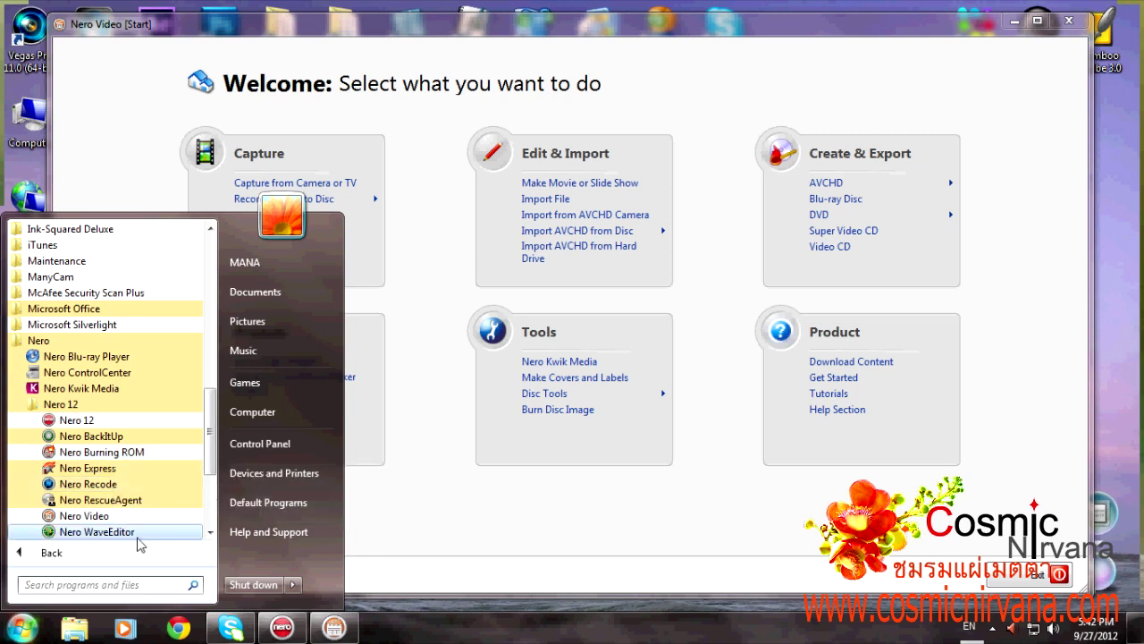
pyautogui.click(459, 462)
# - Create a new DVD-Video project from the Create & Export options
pyautogui.moveTo(856, 163)
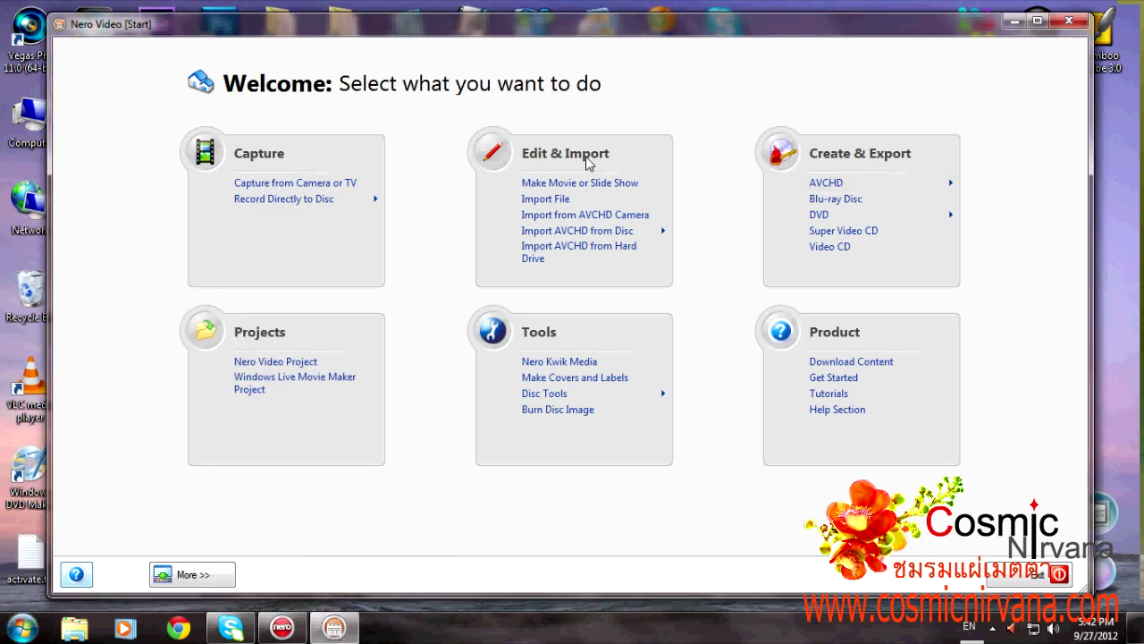
pyautogui.click(285, 199)
pyautogui.moveTo(810, 216)
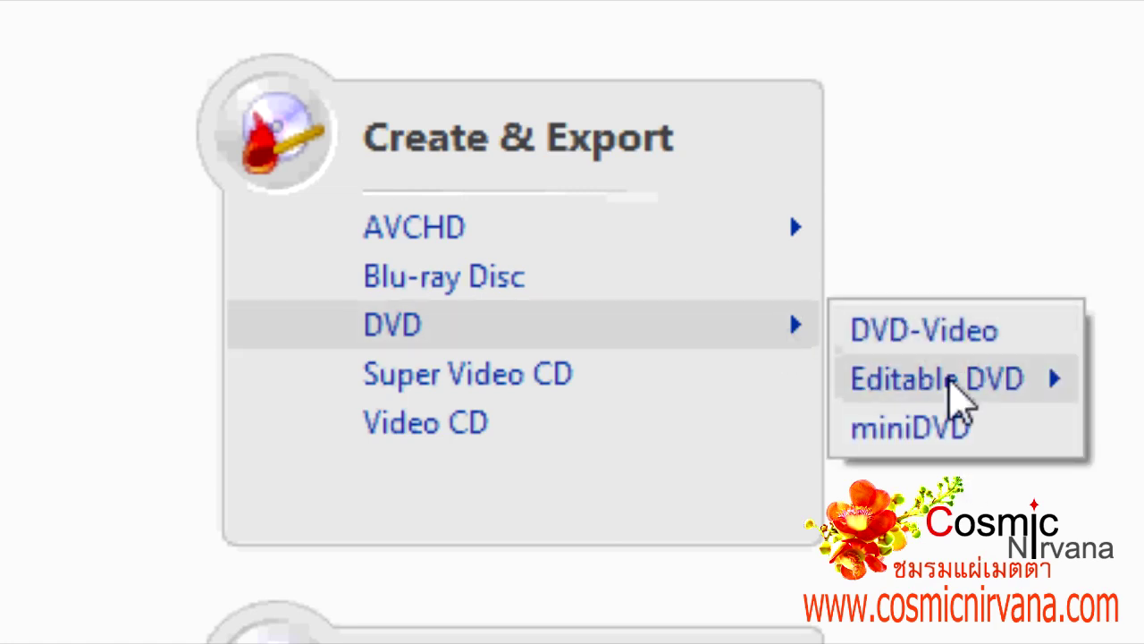
pyautogui.moveTo(950, 377)
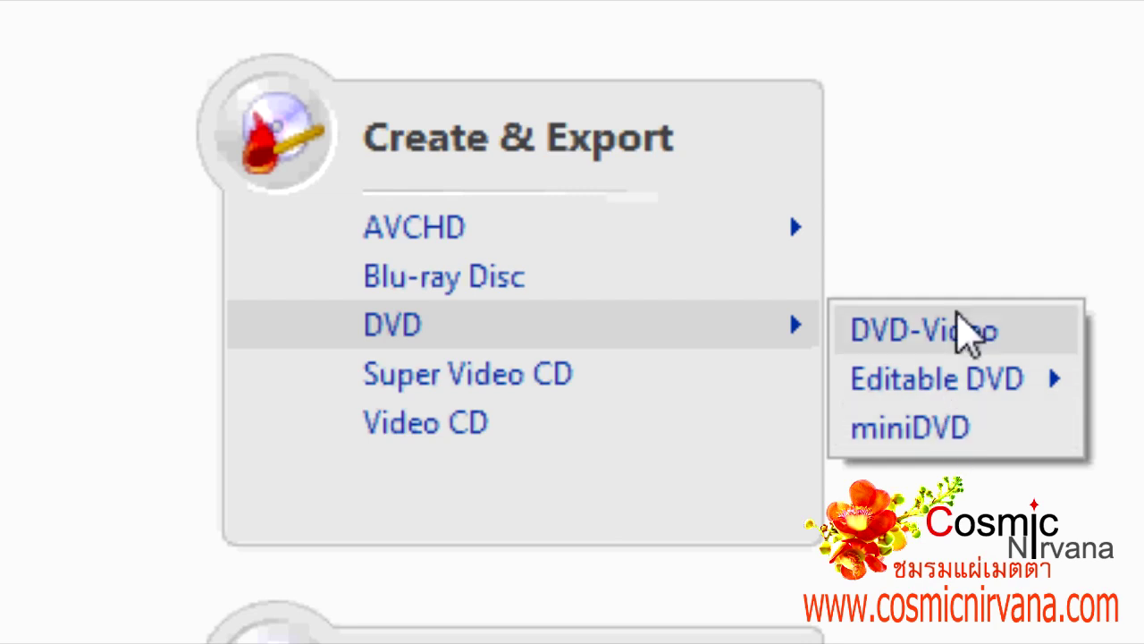
pyautogui.click(967, 333)
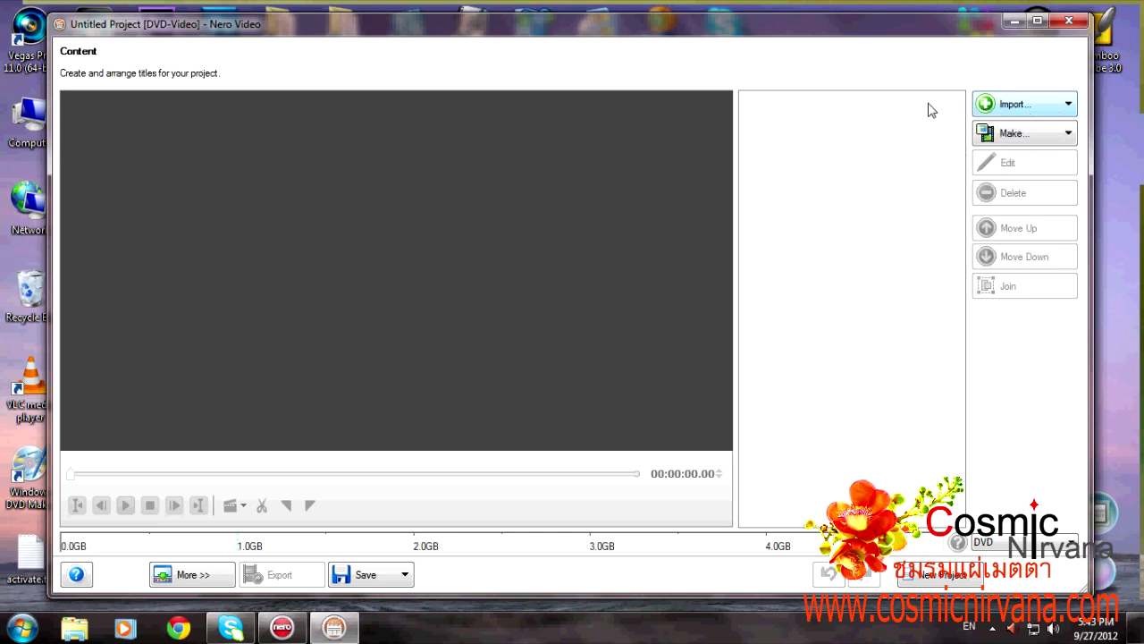
# - Import the first six video files from the fluteVideO folder on drive E: into the project
pyautogui.click(1020, 104)
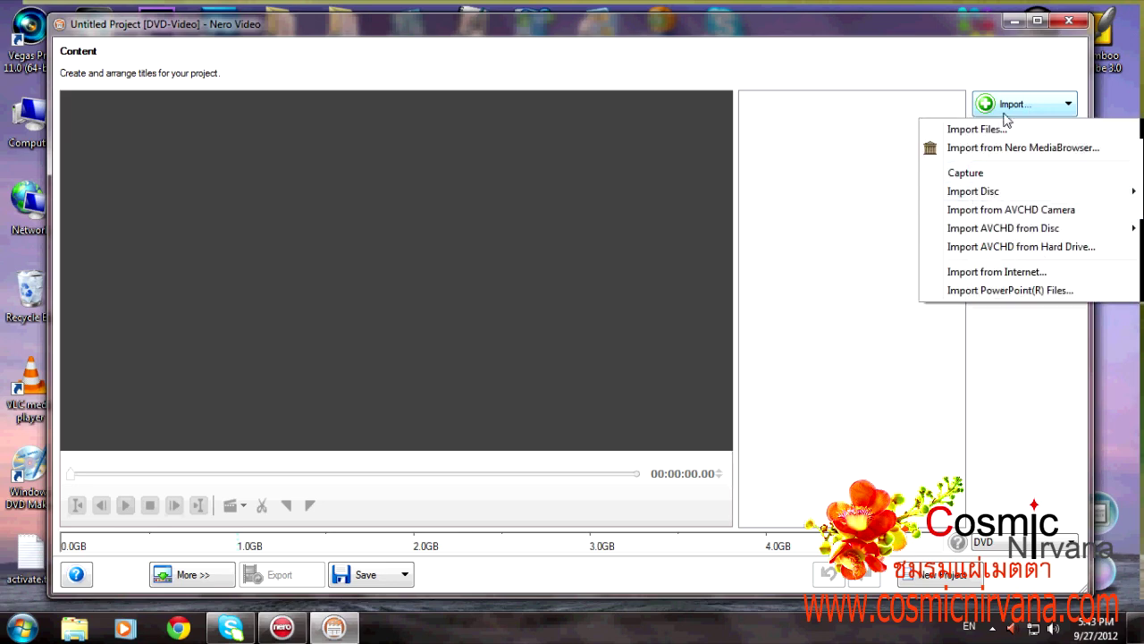
pyautogui.click(972, 130)
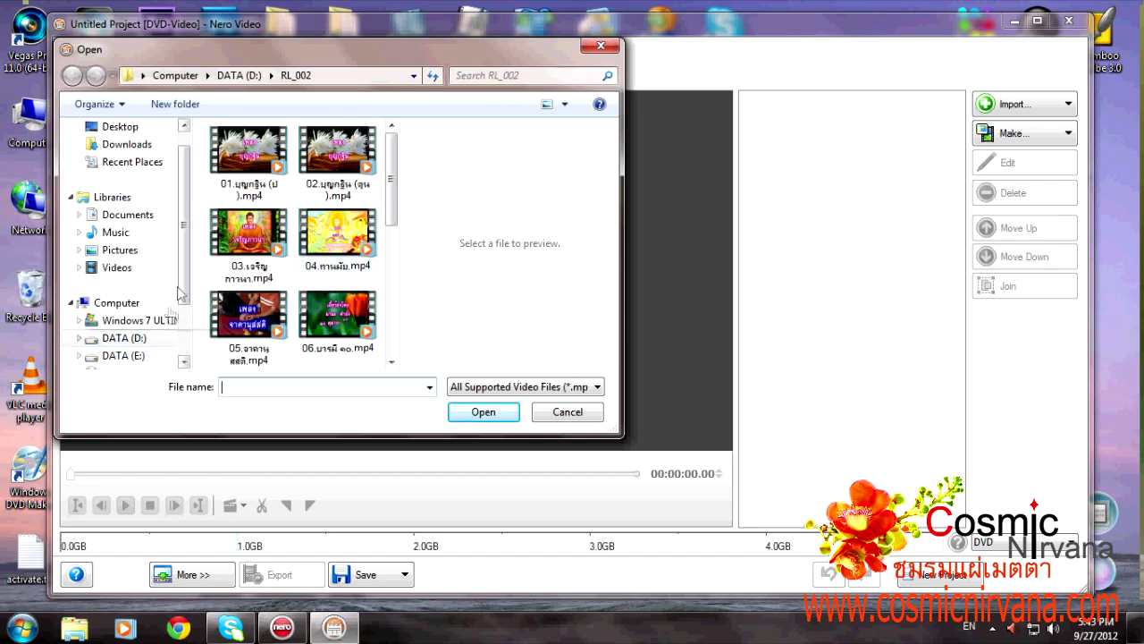
pyautogui.scroll(-1, 181, 333)
pyautogui.click(114, 306)
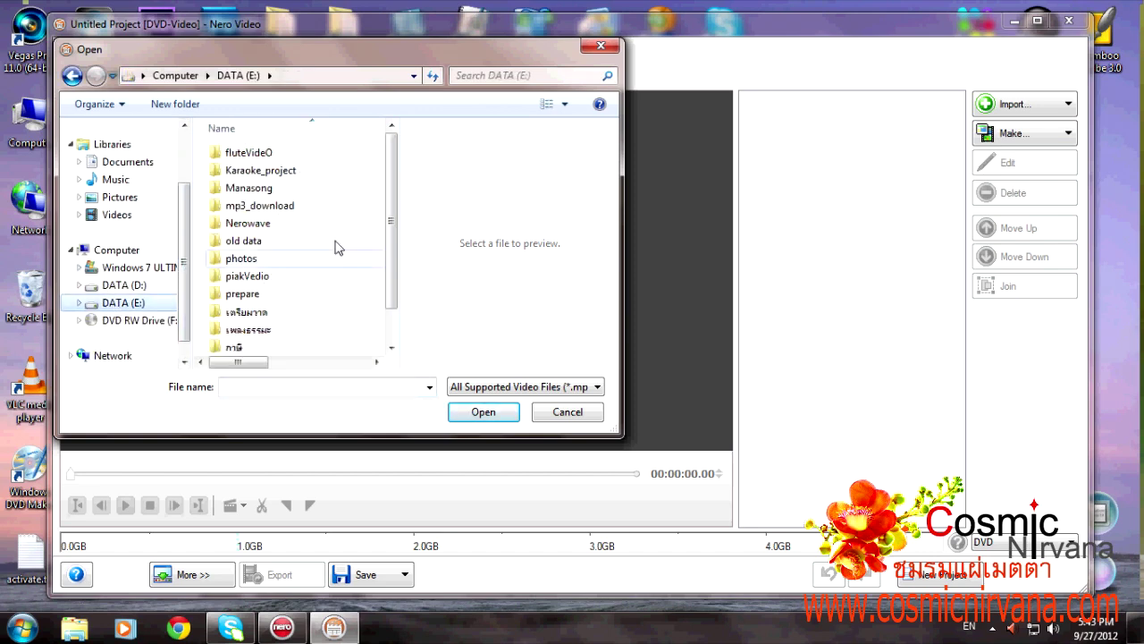
pyautogui.doubleClick(252, 153)
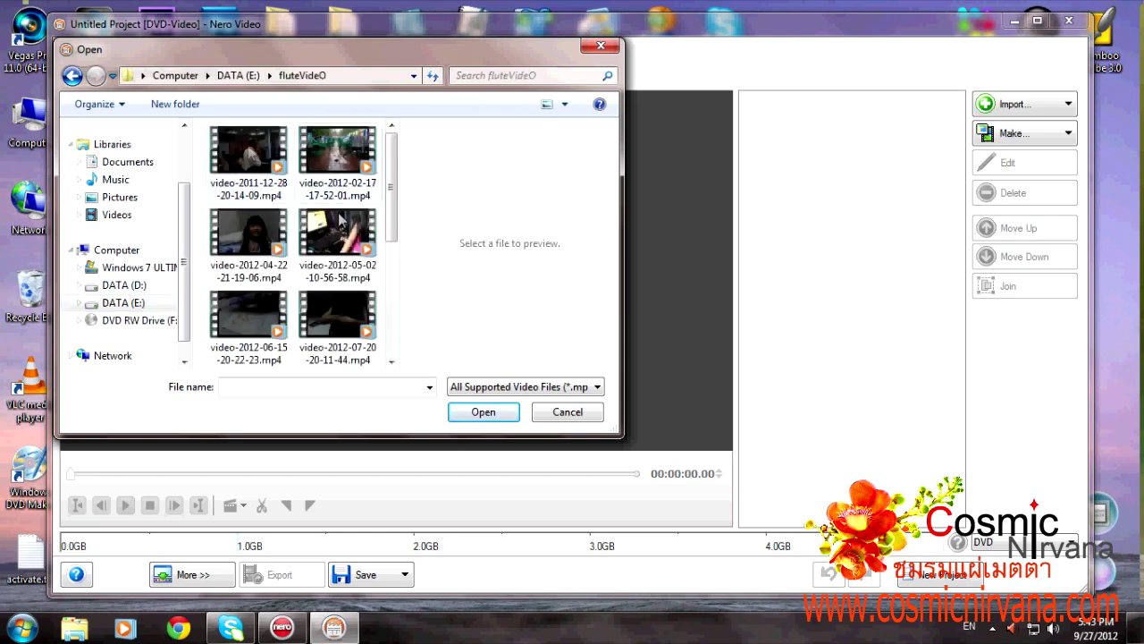
pyautogui.click(240, 176)
pyautogui.keyDown('shift'); pyautogui.click(366, 347); pyautogui.keyUp('shift')
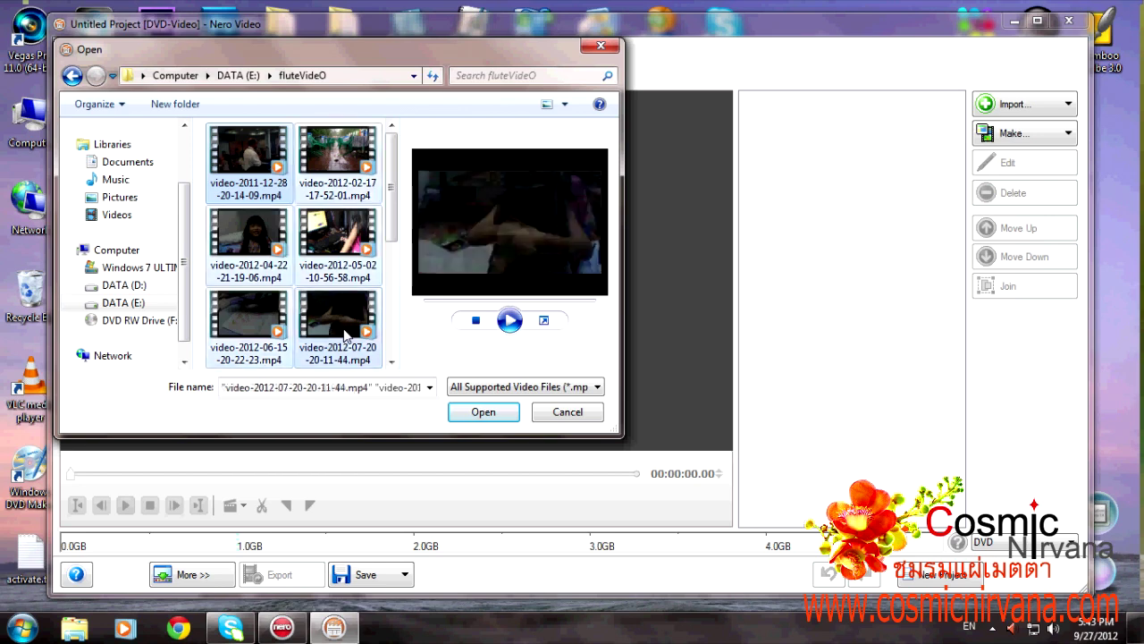
pyautogui.click(483, 412)
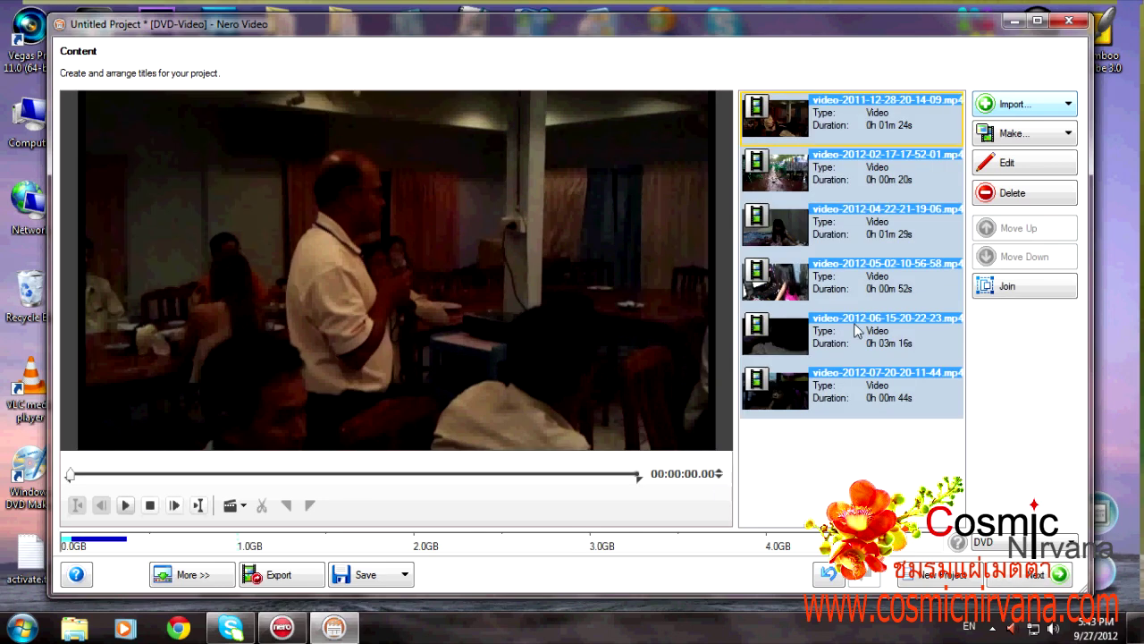
pyautogui.click(896, 124)
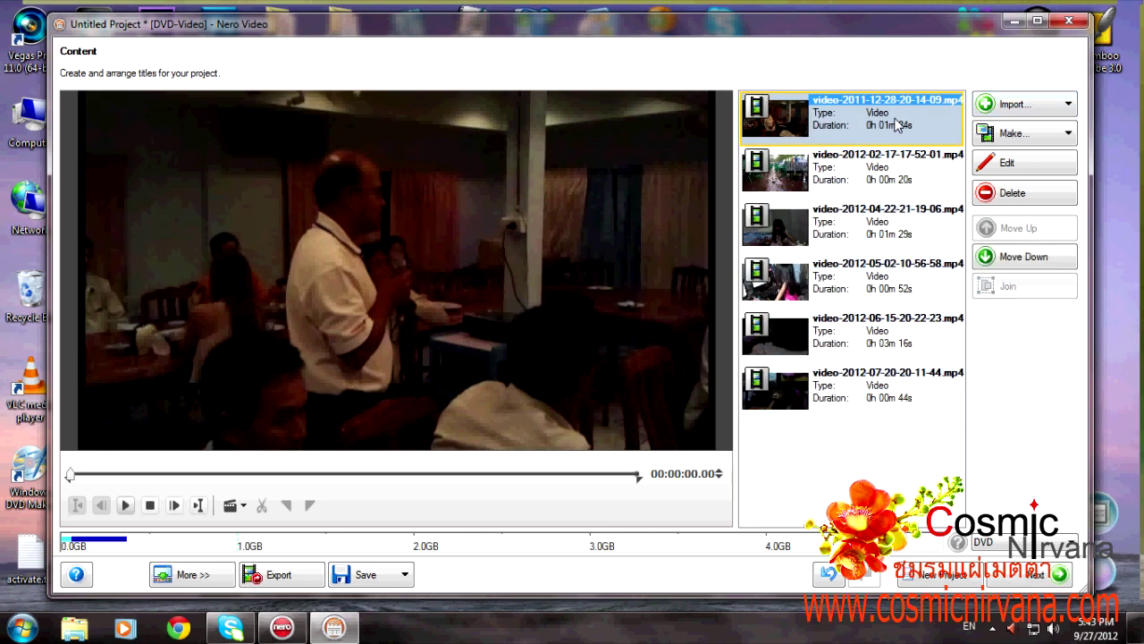
pyautogui.press('Delete')
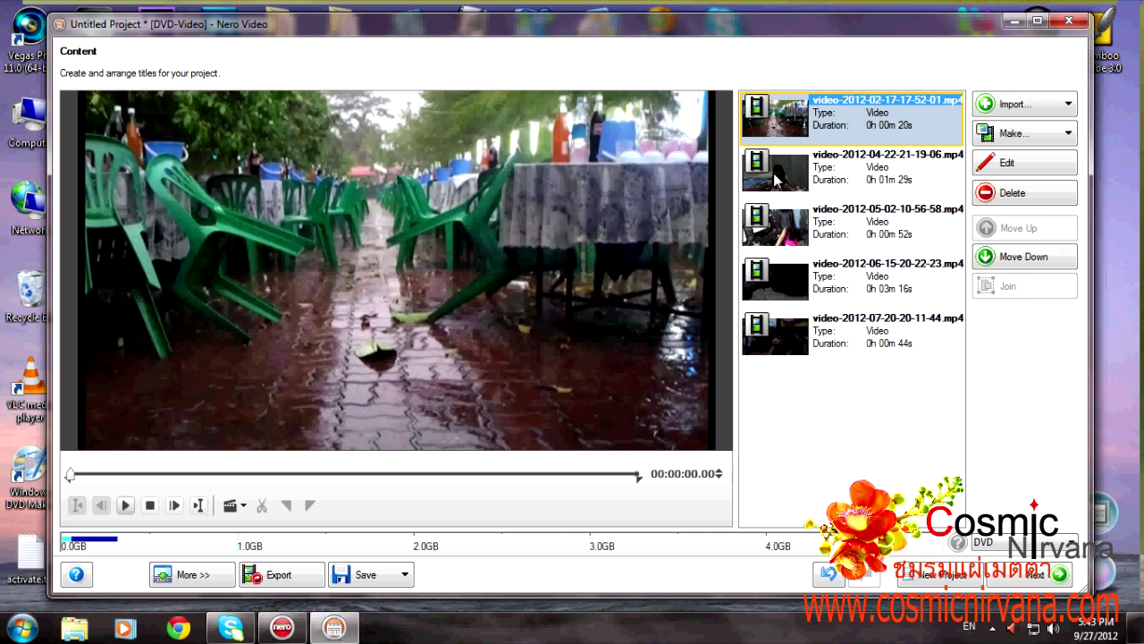
pyautogui.click(776, 179)
pyautogui.click(841, 240)
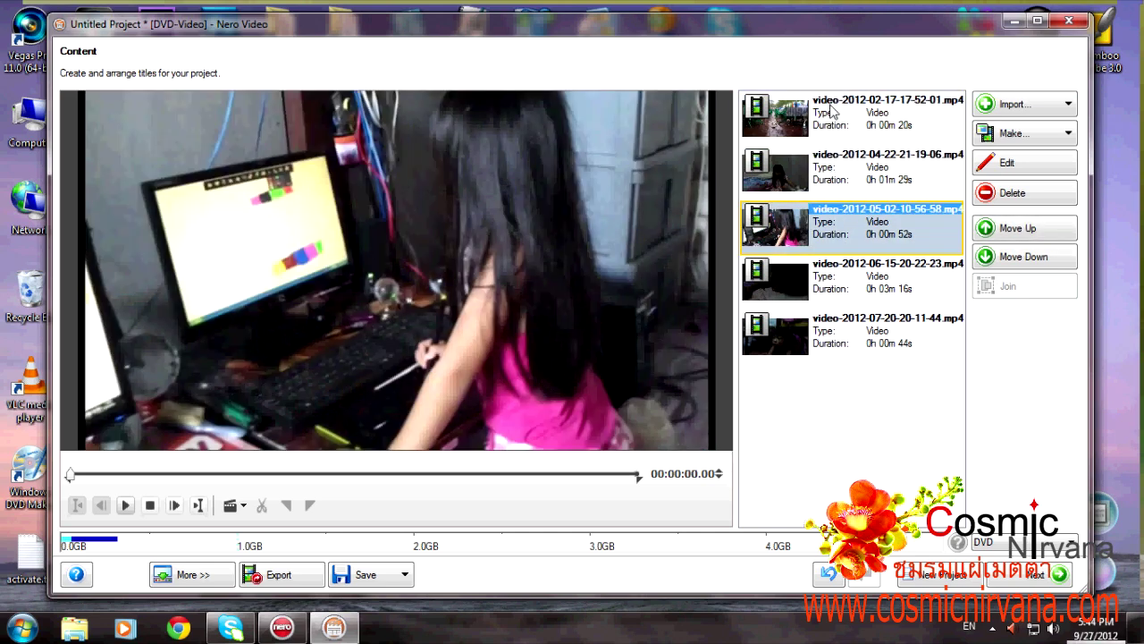
pyautogui.click(832, 109)
pyautogui.click(822, 213)
pyautogui.click(800, 169)
pyautogui.click(805, 268)
pyautogui.click(809, 234)
pyautogui.click(813, 264)
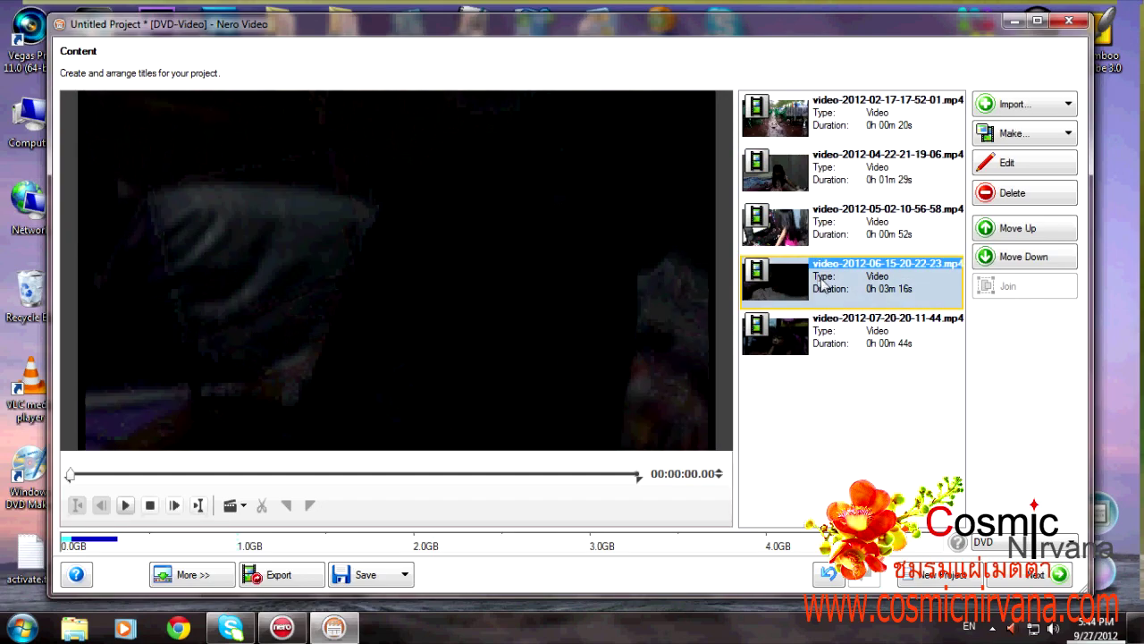
pyautogui.press('Delete')
pyautogui.click(780, 307)
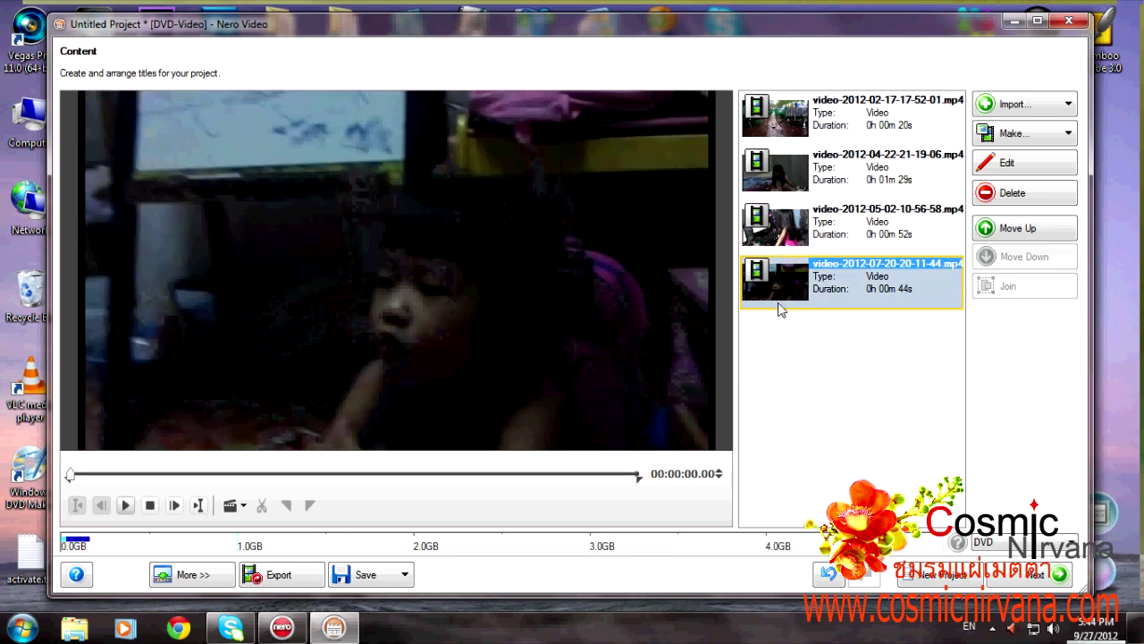
pyautogui.press('Delete')
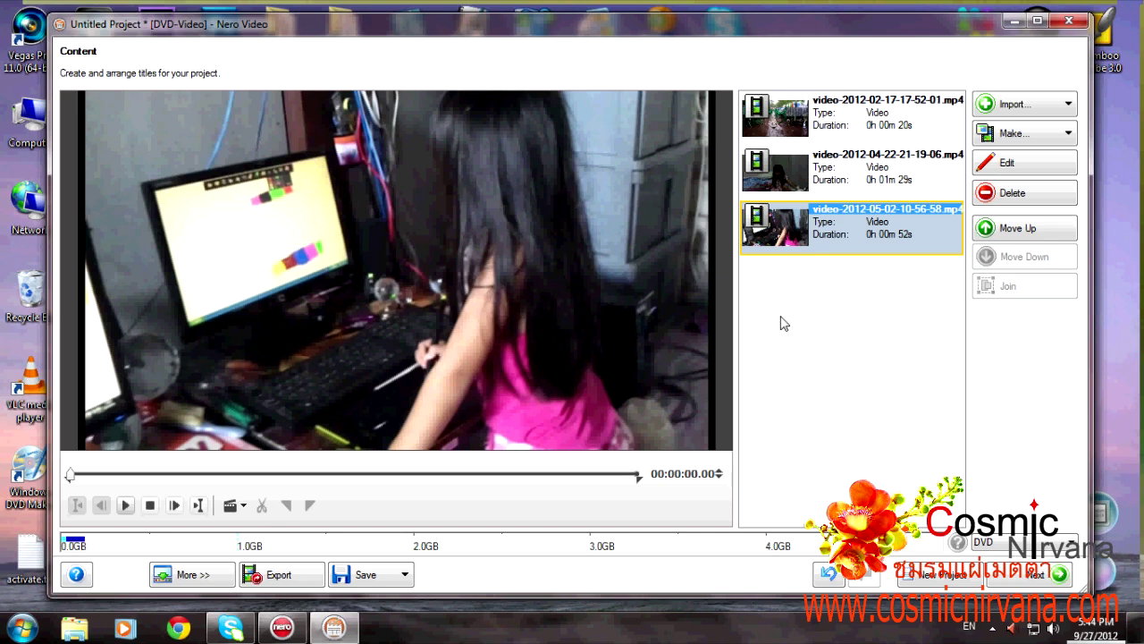
pyautogui.click(833, 347)
pyautogui.click(816, 242)
# - Review the General, Folders and Editing application settings and close them
pyautogui.click(187, 576)
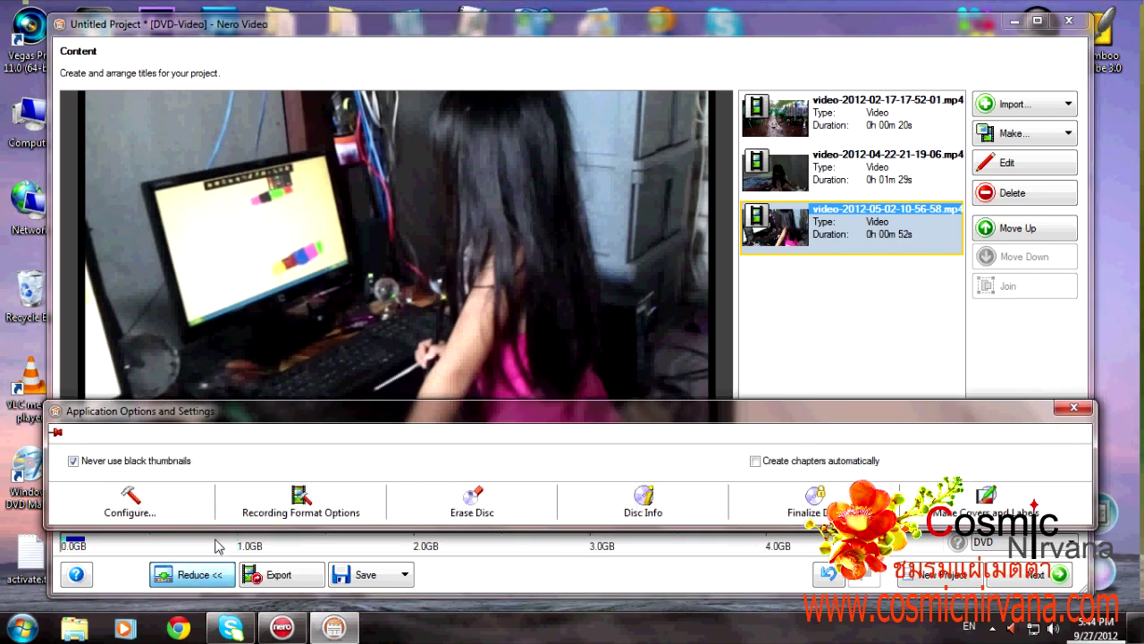
pyautogui.click(112, 509)
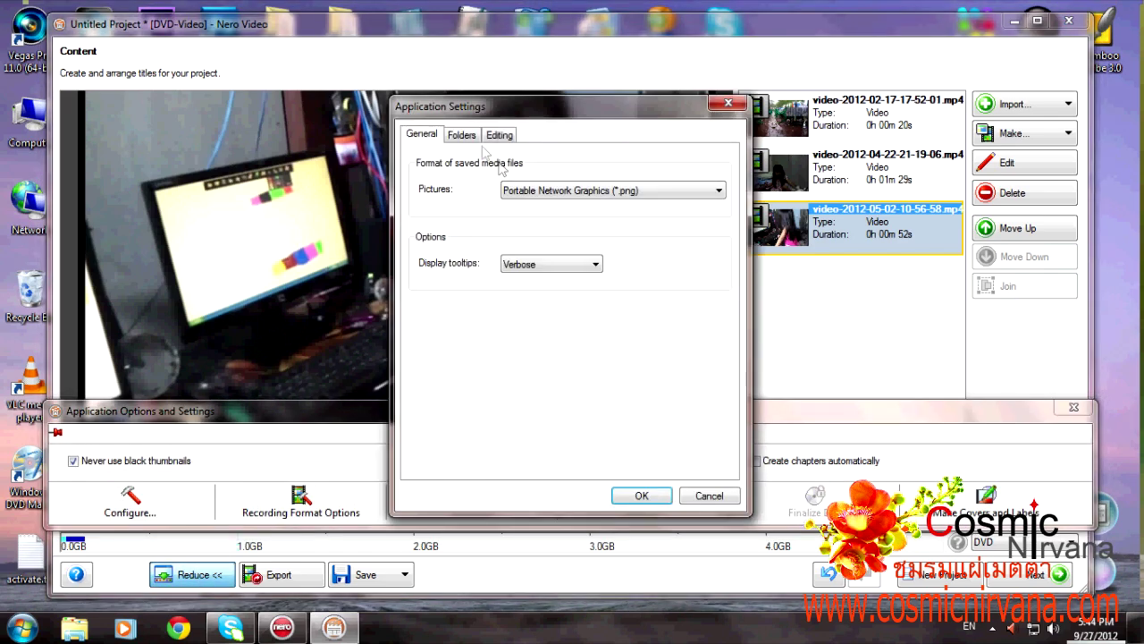
pyautogui.click(461, 134)
pyautogui.click(501, 134)
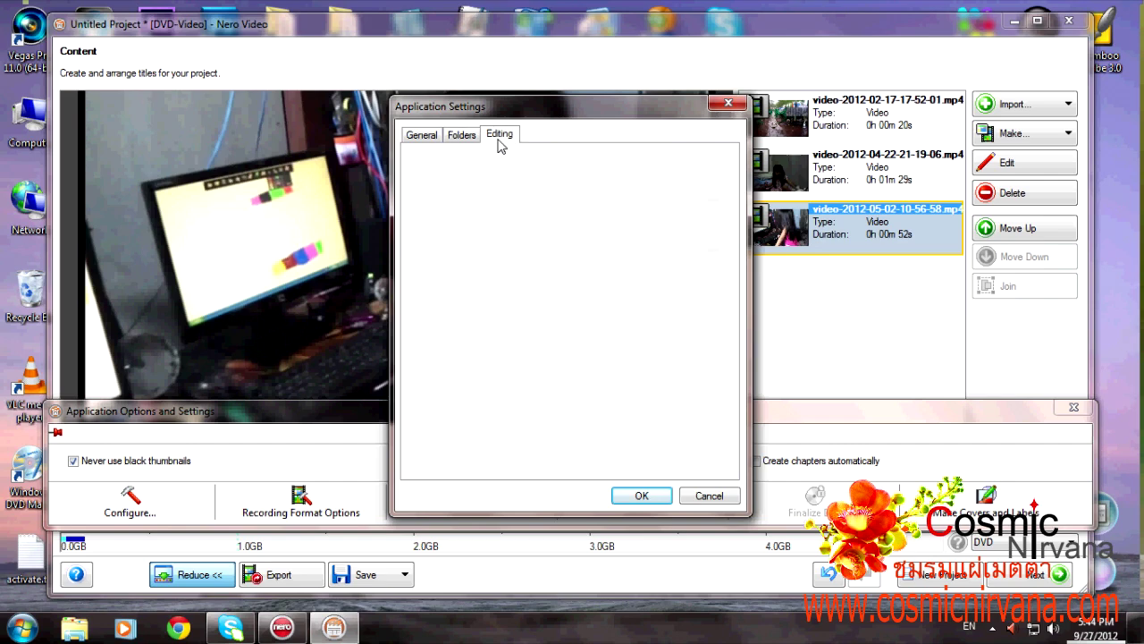
pyautogui.click(642, 497)
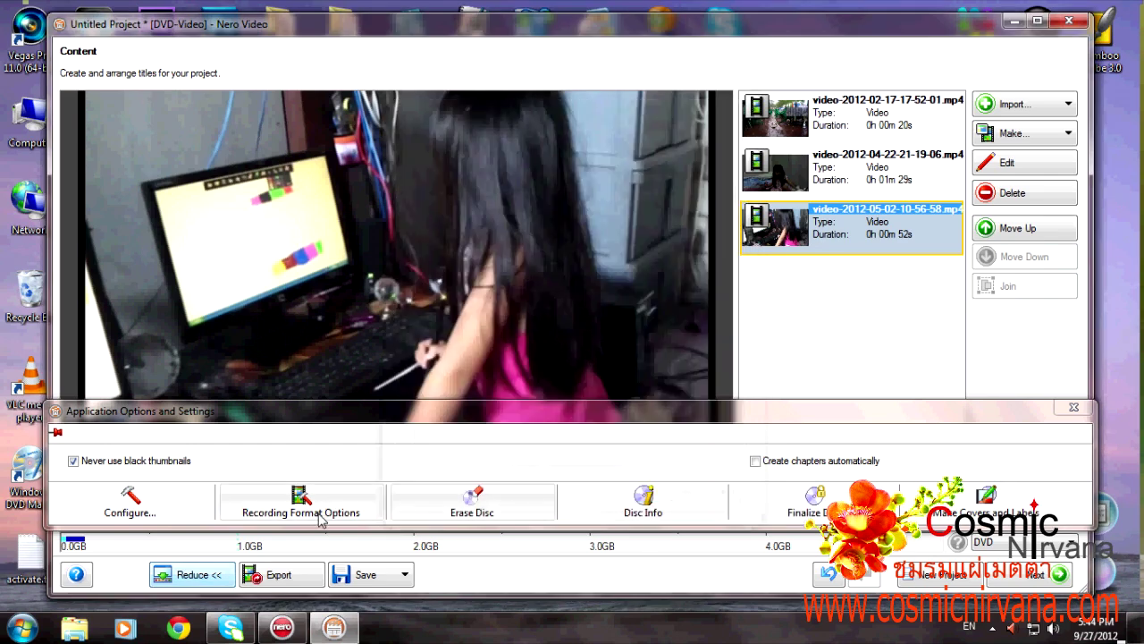
# - Open the recording format options and review the DVD-Video encoding settings and the general settings
pyautogui.click(308, 493)
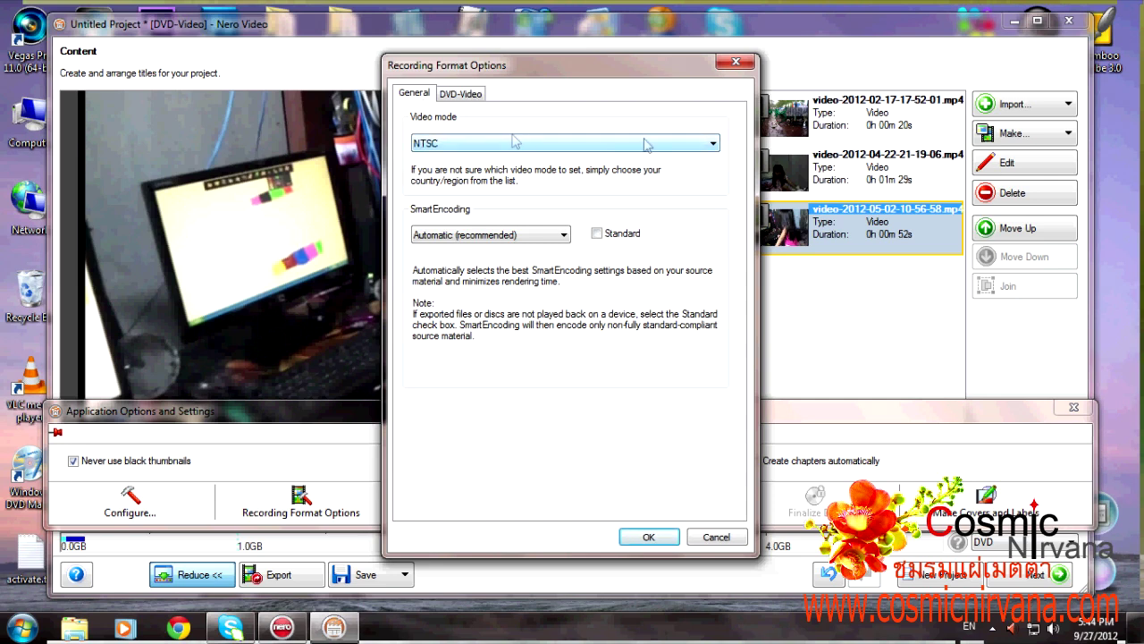
pyautogui.click(463, 95)
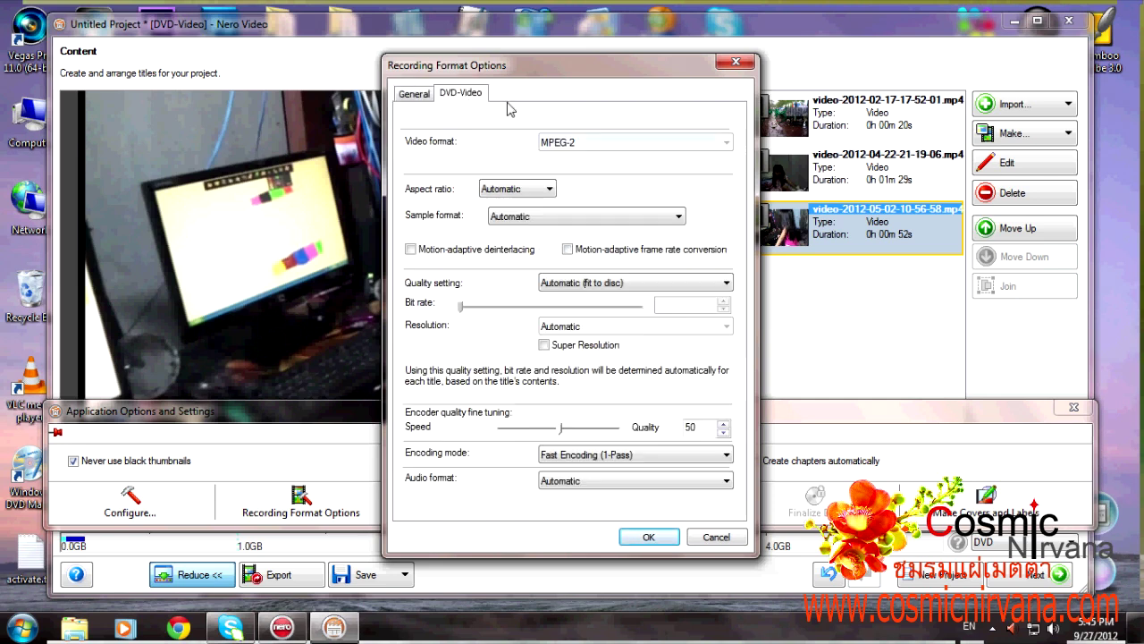
pyautogui.click(415, 95)
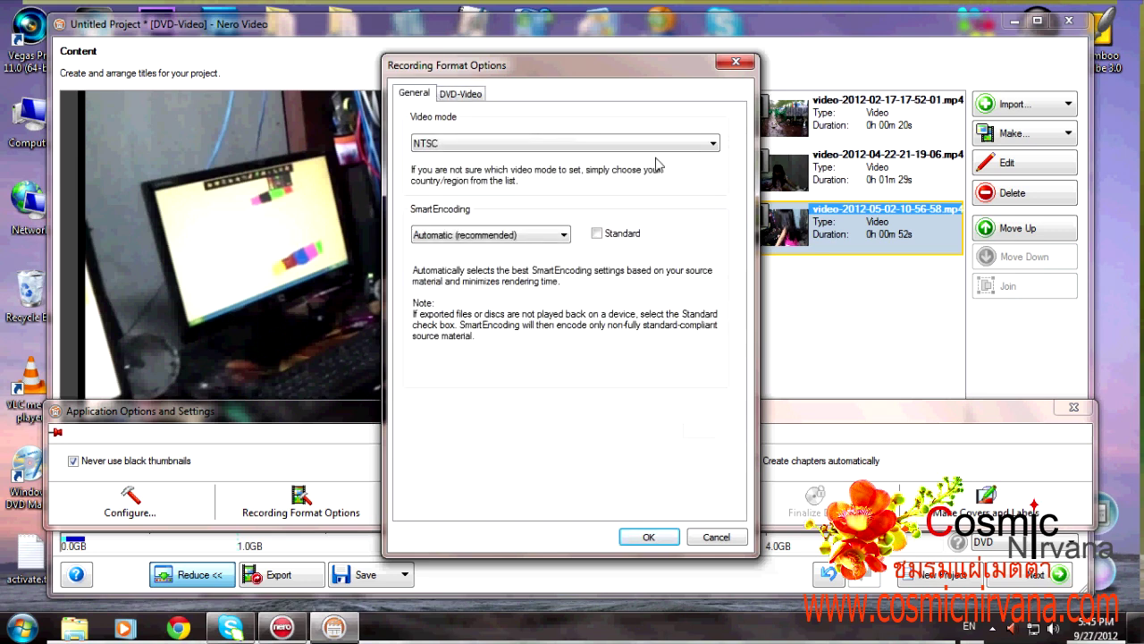
# - Set the video mode in the recording format options to Thailand [PAL]
pyautogui.click(713, 144)
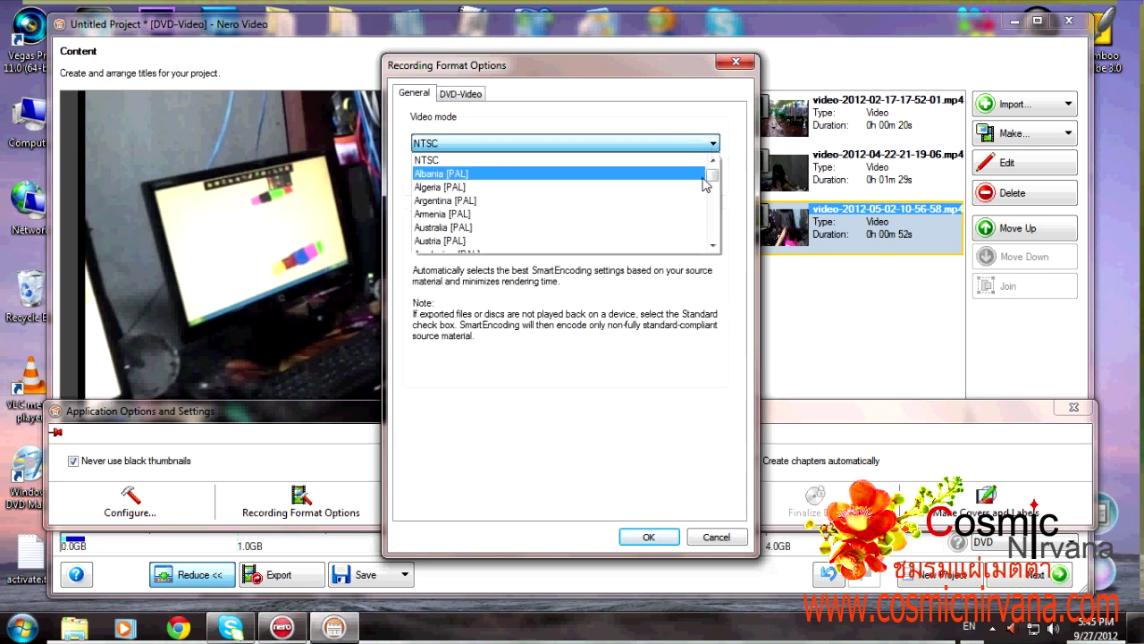
pyautogui.moveTo(711, 176)
pyautogui.mouseDown()
pyautogui.moveTo(713, 237)
pyautogui.moveTo(712, 177)
pyautogui.moveTo(713, 189)
pyautogui.mouseUp()
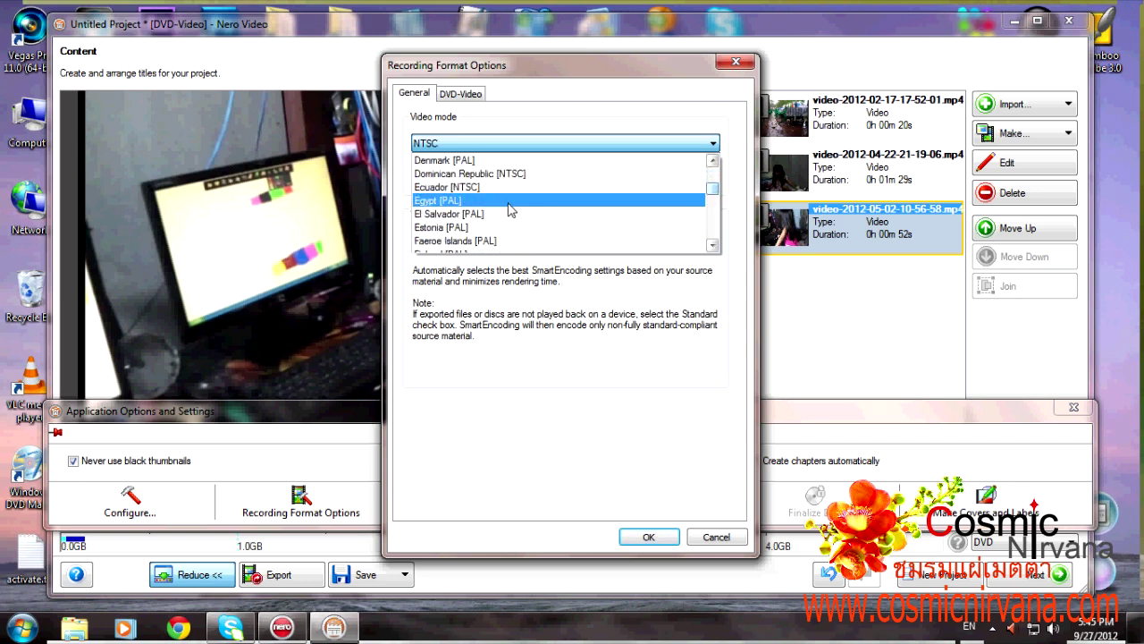
pyautogui.scroll(-5, 502, 213)
pyautogui.scroll(-3, 501, 213)
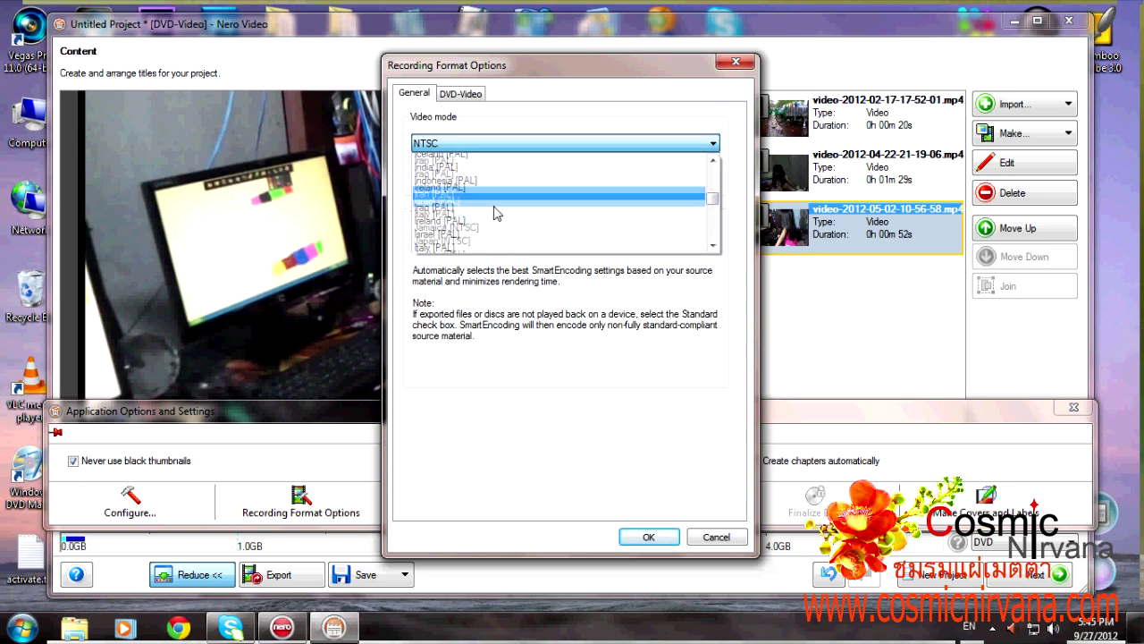
pyautogui.scroll(-4, 493, 212)
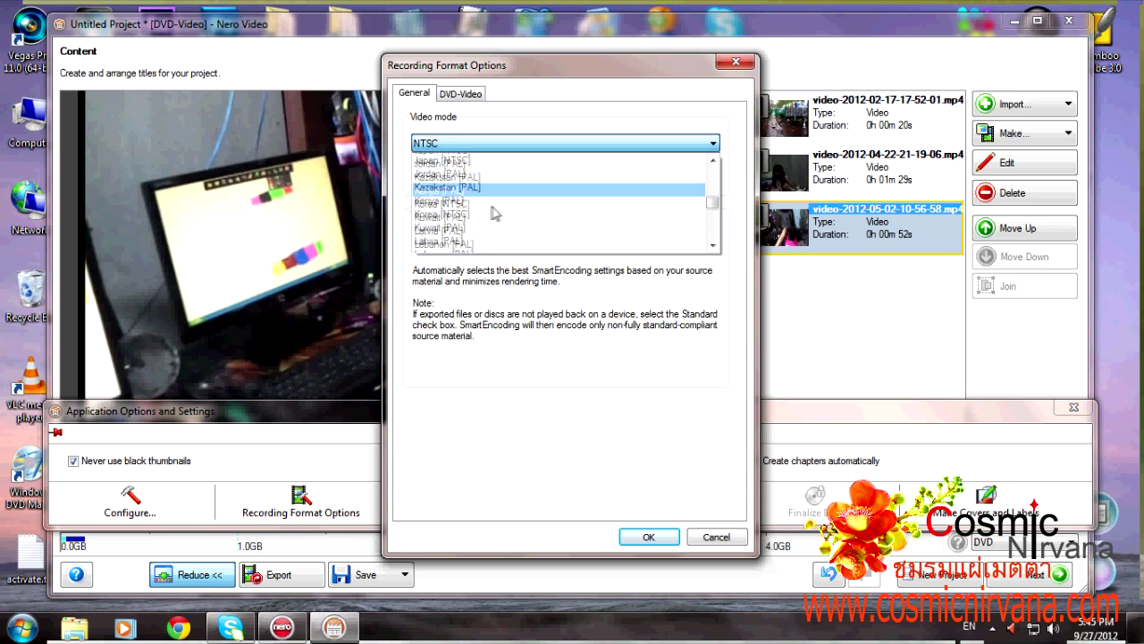
pyautogui.scroll(-4, 489, 213)
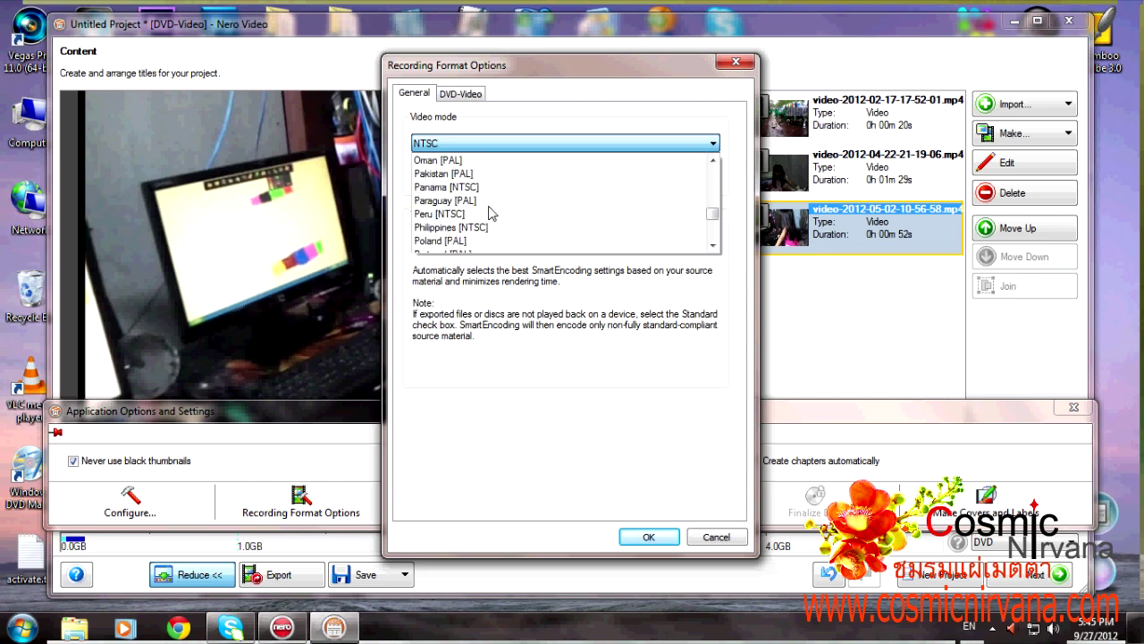
pyautogui.scroll(-4, 489, 213)
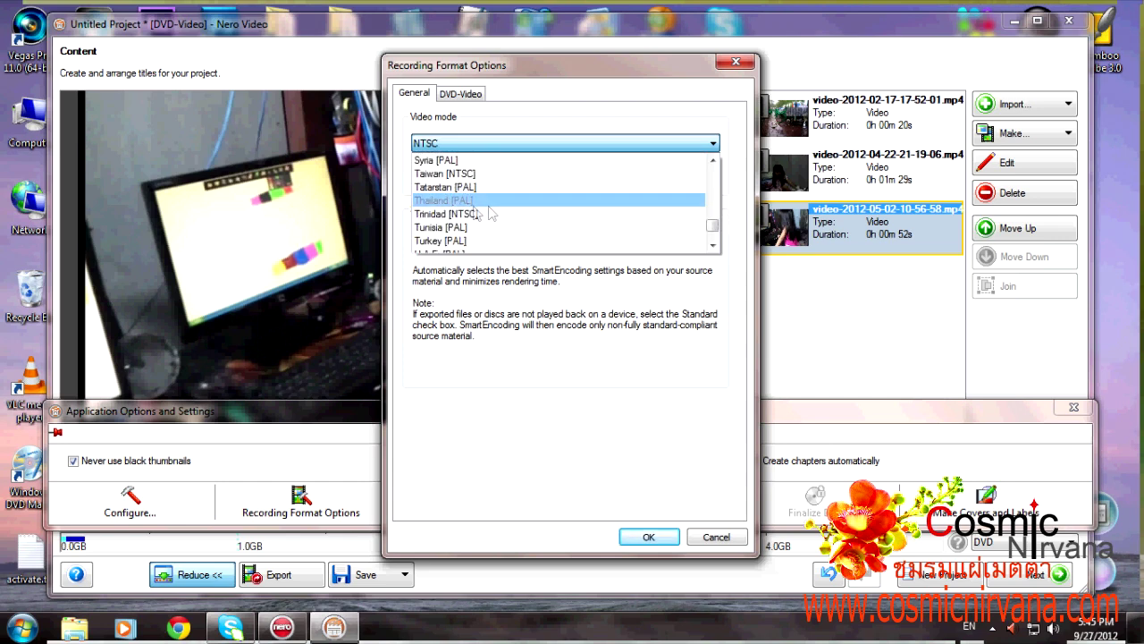
pyautogui.click(456, 208)
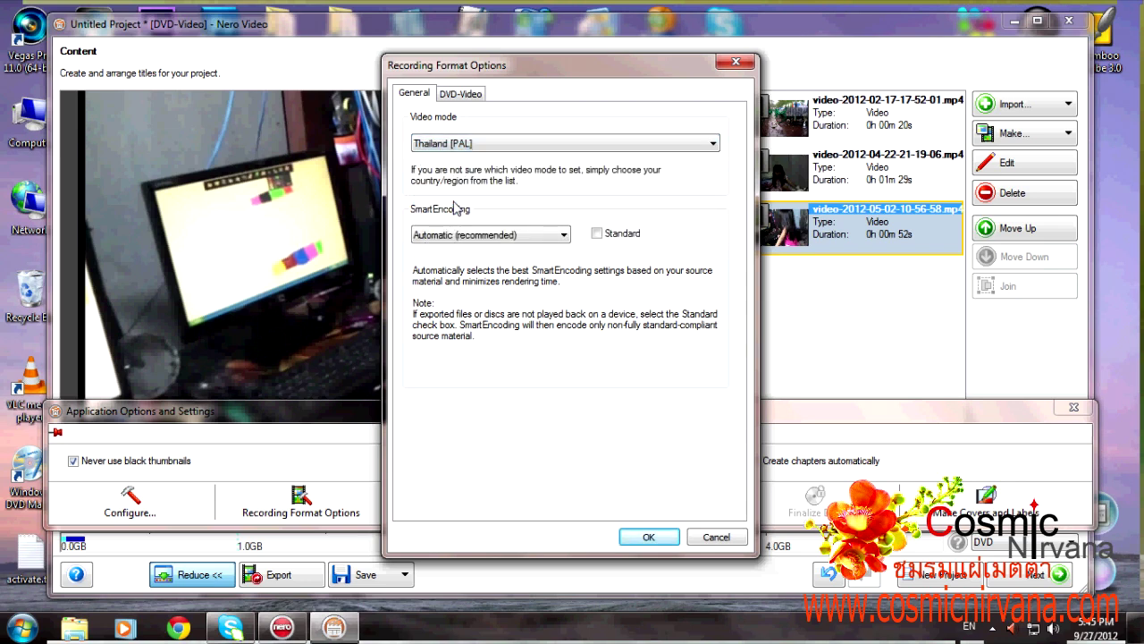
# - Set the video mode back to NTSC, leave SmartEncoding on Automatic (recommended) and accept the recording format options
pyautogui.click(713, 145)
pyautogui.moveTo(718, 234); pyautogui.dragTo(712, 165)
pyautogui.click(466, 175)
pyautogui.click(564, 236)
pyautogui.click(564, 236)
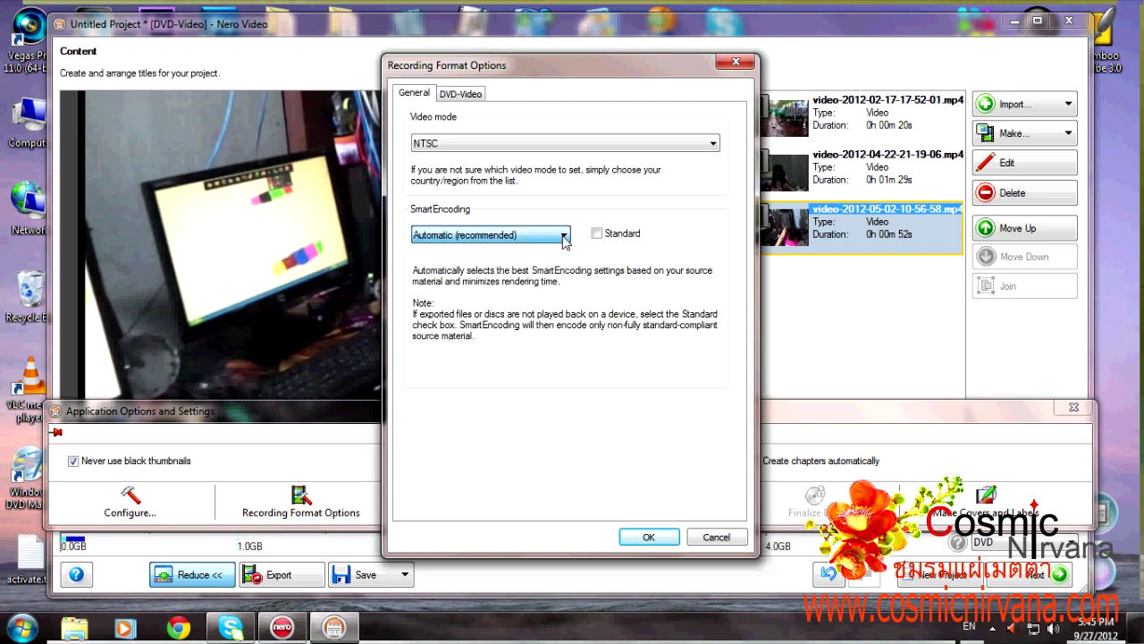
pyautogui.click(643, 536)
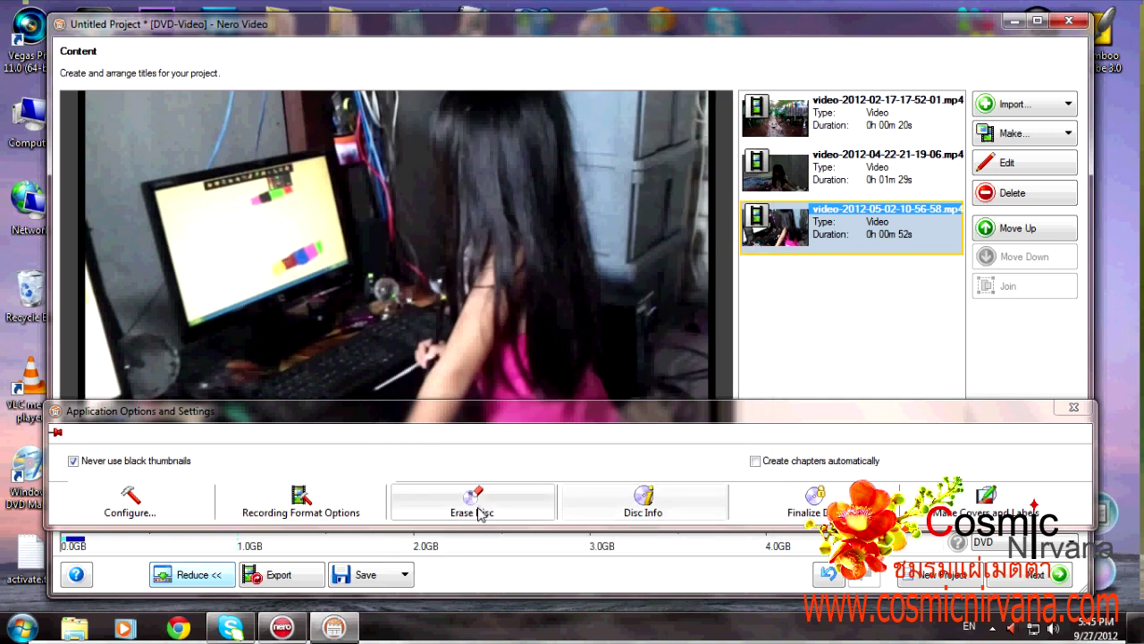
# - Check the disc information for the DVD in drive F: and proceed to editing the disc menu
pyautogui.click(633, 503)
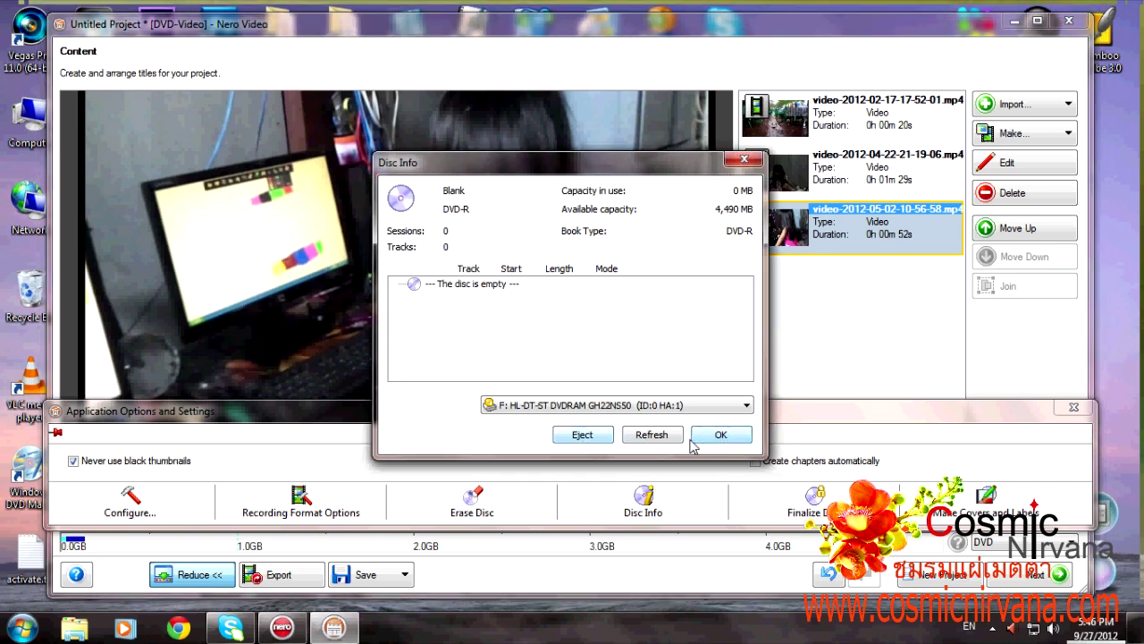
pyautogui.click(720, 436)
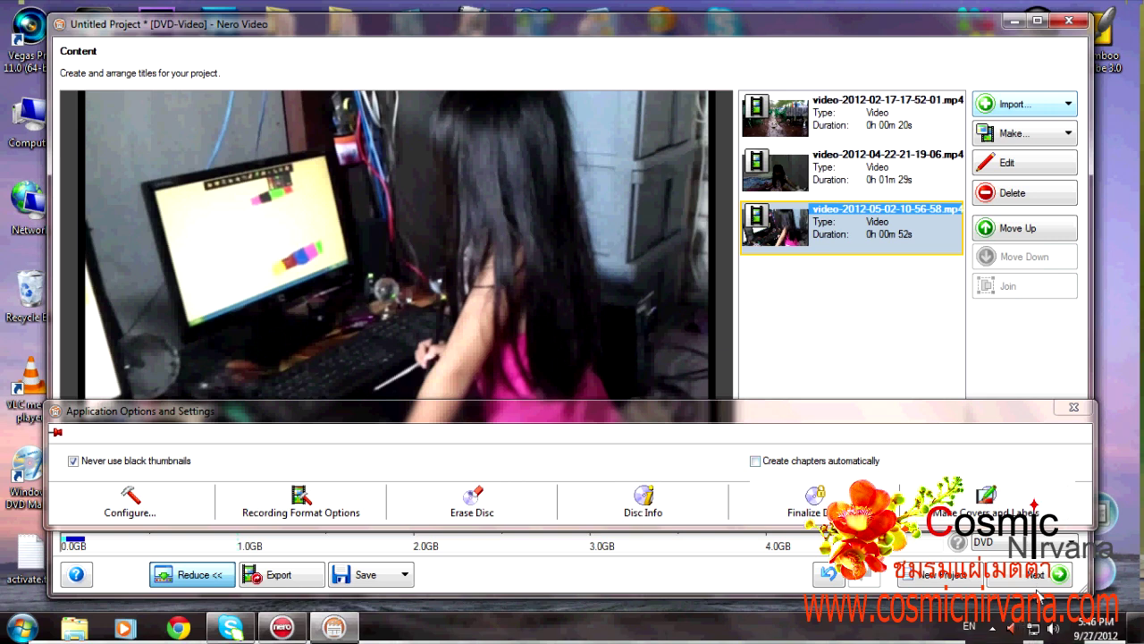
pyautogui.click(1040, 577)
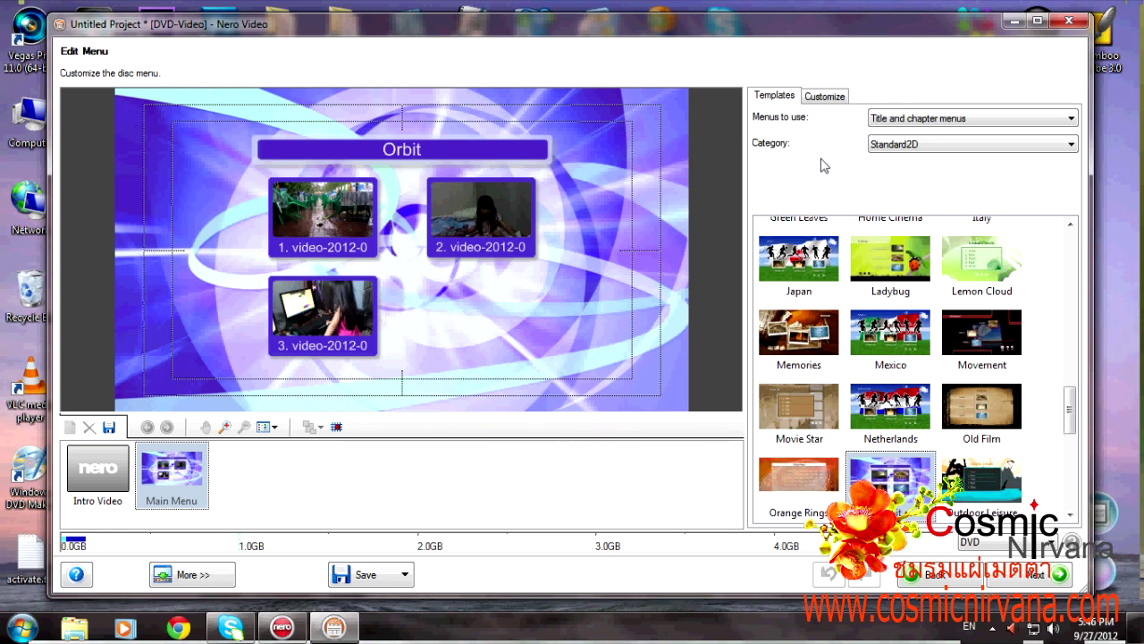
# - Try several Standard2D menu templates, from 30s Film Projector, 50s Pop Up, 60s Tube TV and 70s Show Intro 1 to Blue Horizon
pyautogui.moveTo(1070, 410); pyautogui.dragTo(1092, 240)
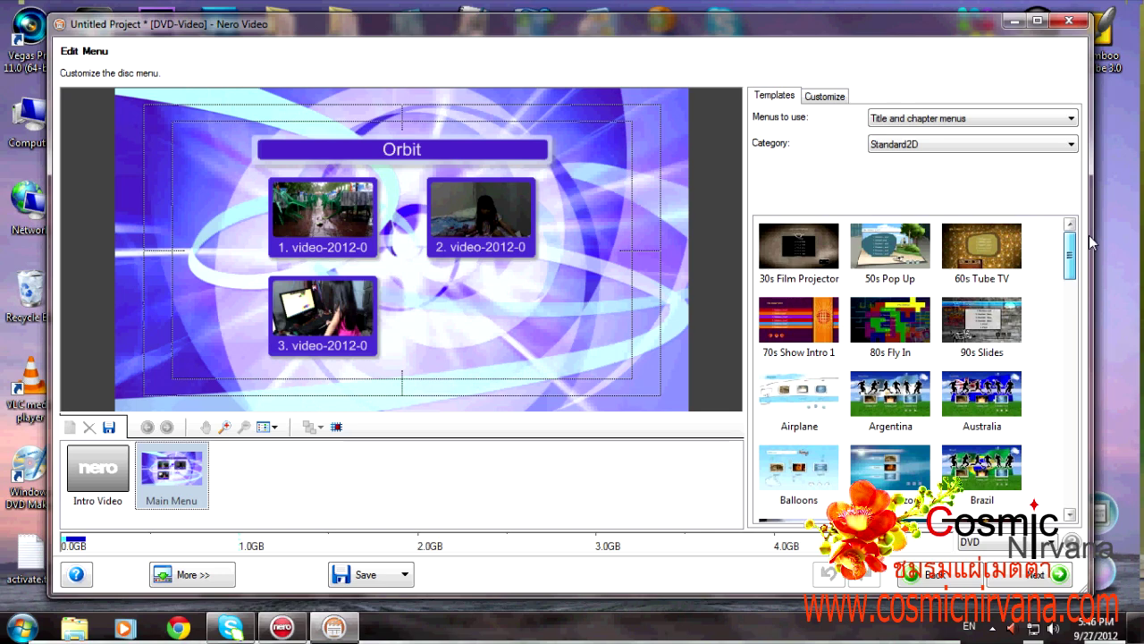
pyautogui.click(778, 251)
pyautogui.click(883, 257)
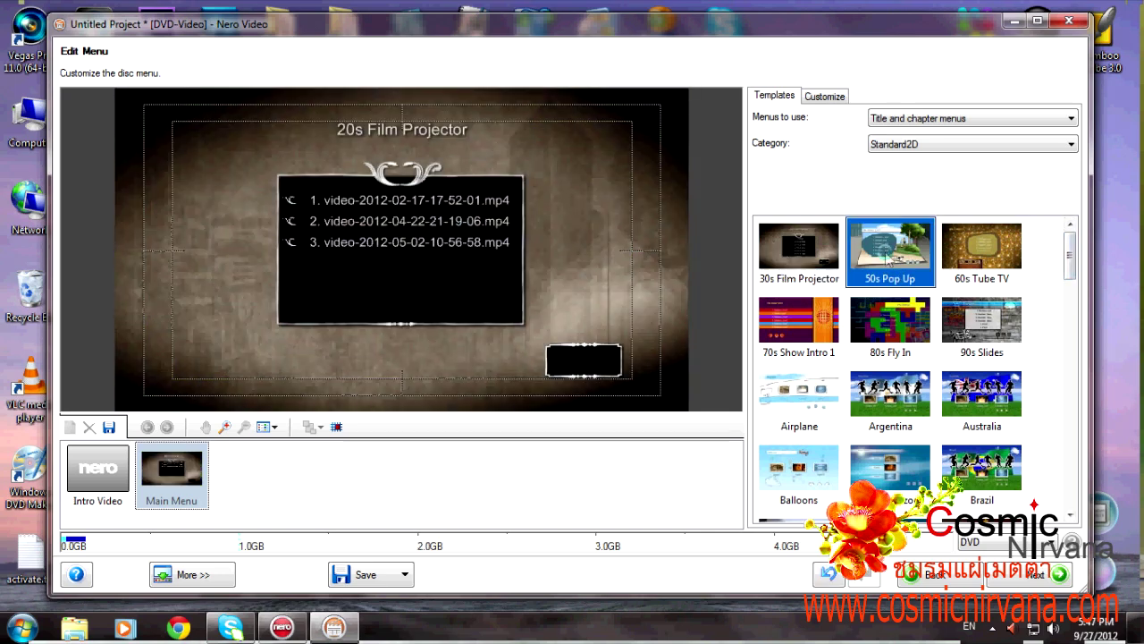
pyautogui.click(968, 273)
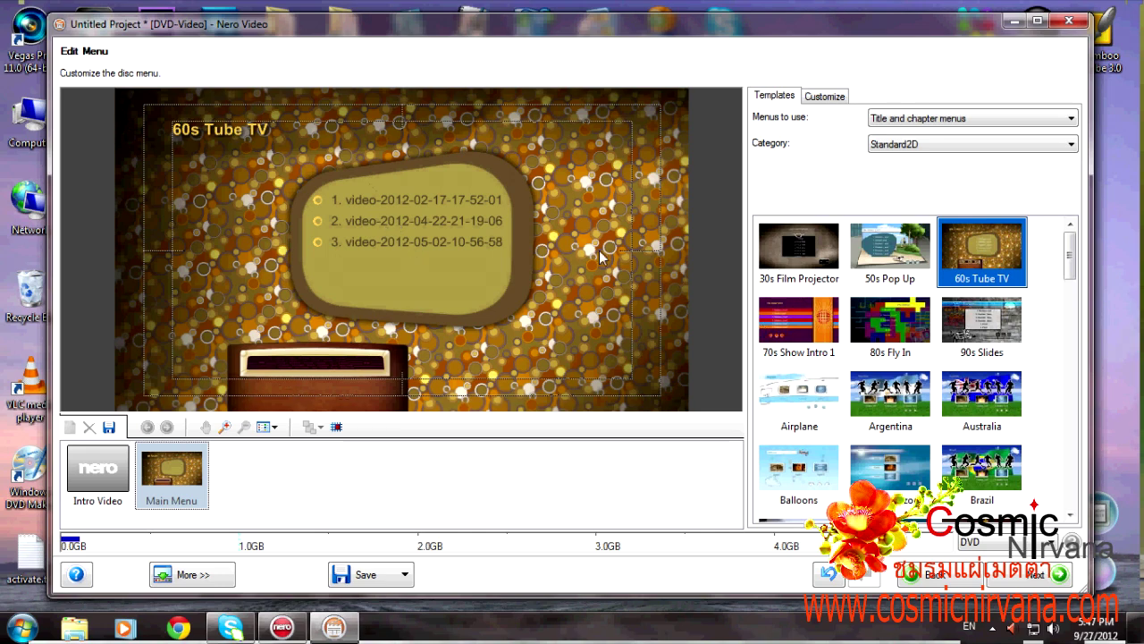
pyautogui.click(825, 350)
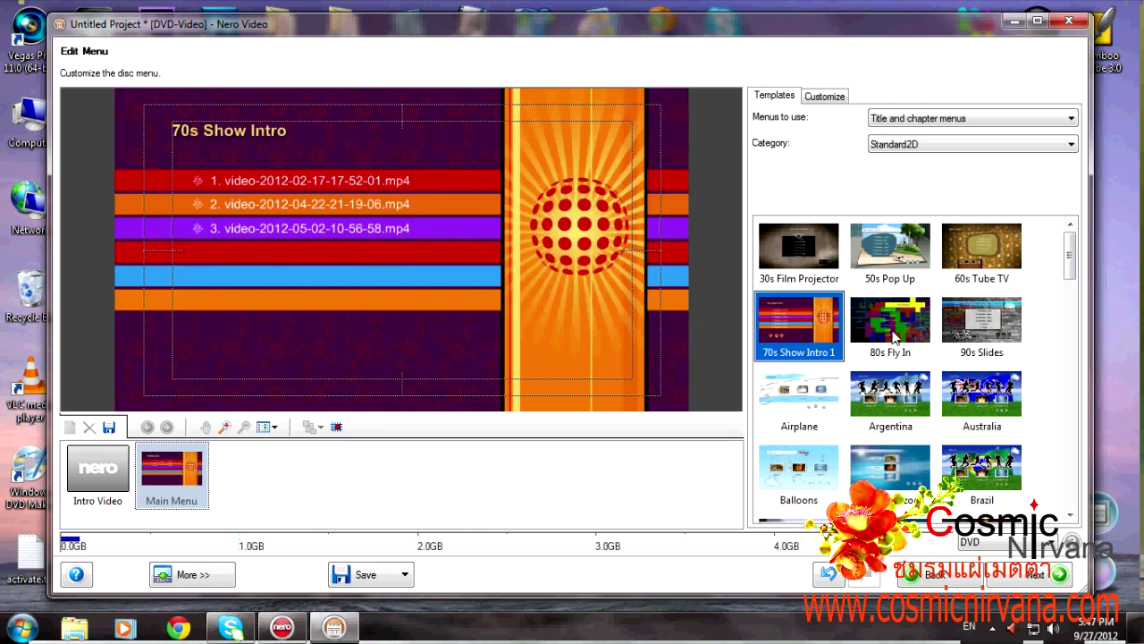
pyautogui.click(892, 334)
pyautogui.click(988, 344)
pyautogui.click(894, 461)
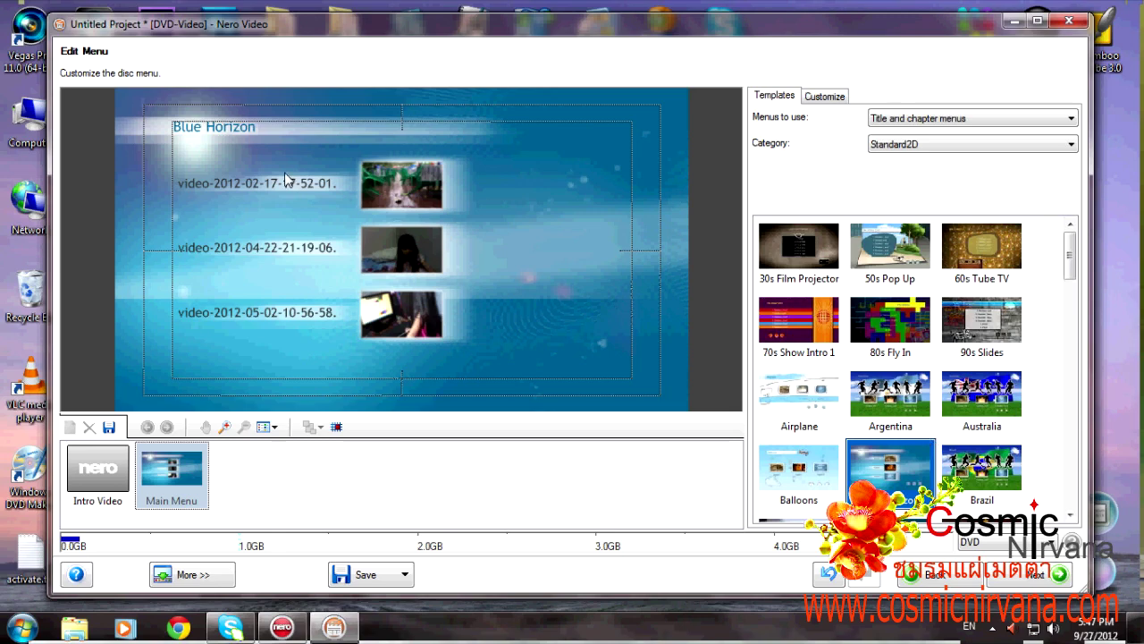
# - Apply the Toy Train template to the disc menu and proceed to the project preview
pyautogui.moveTo(1071, 266); pyautogui.dragTo(1072, 525)
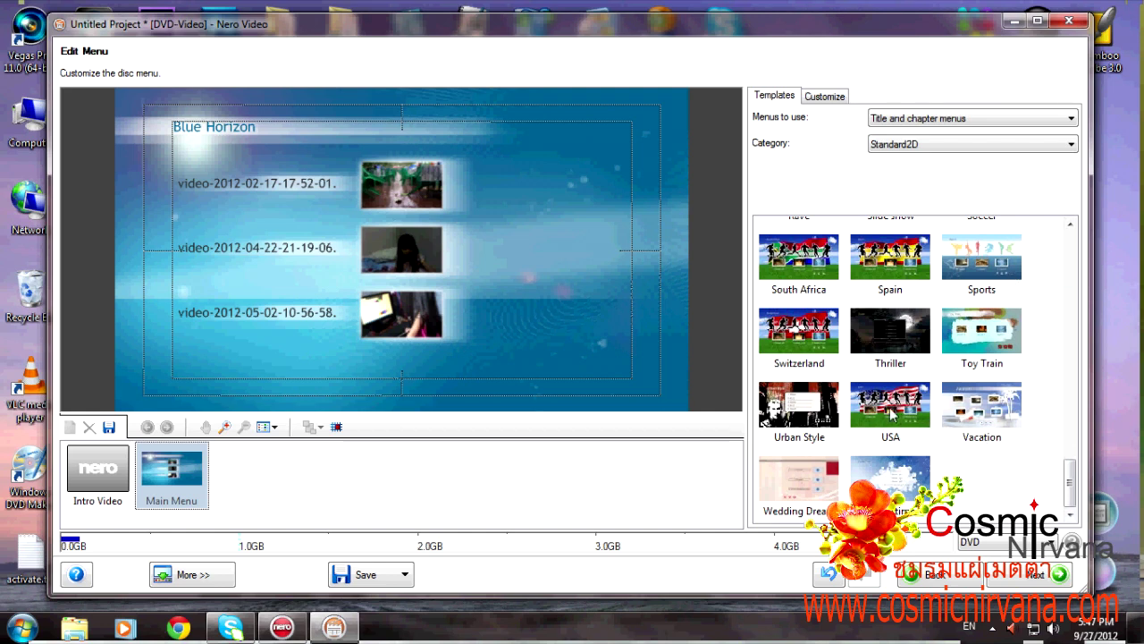
pyautogui.click(975, 331)
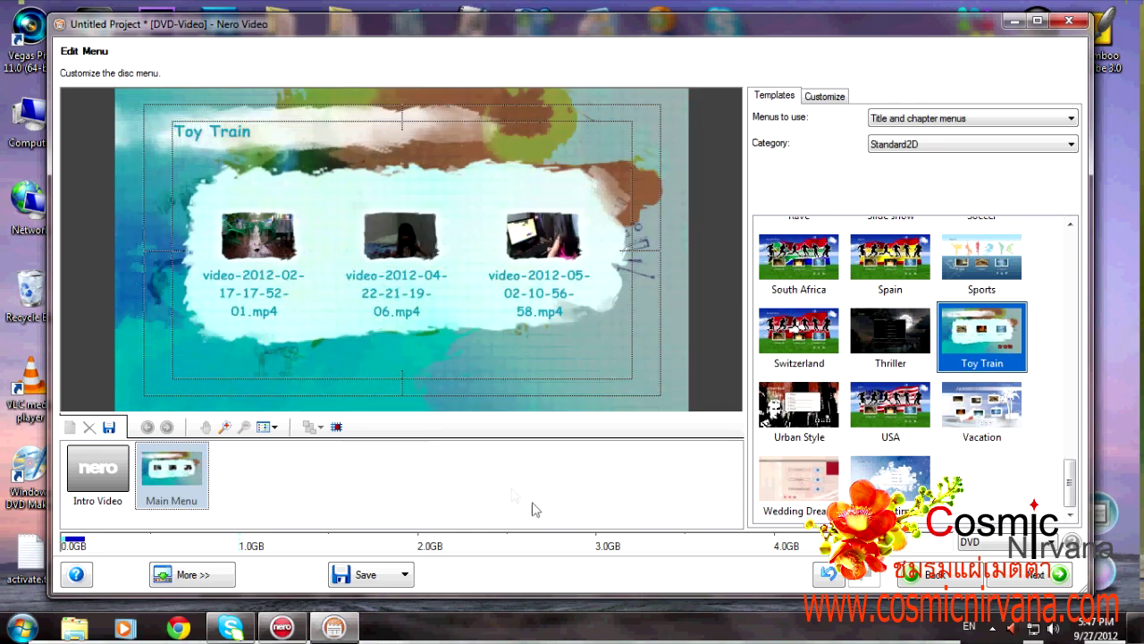
pyautogui.click(1030, 575)
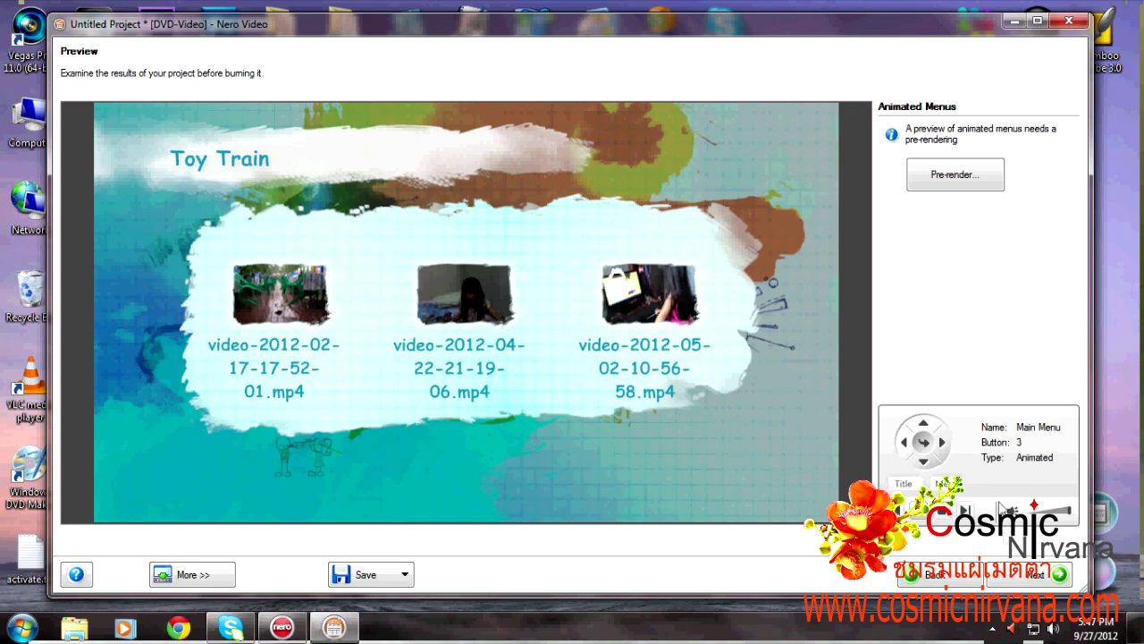
# - Play the project preview briefly, stop it and proceed to the burn options
pyautogui.click(919, 518)
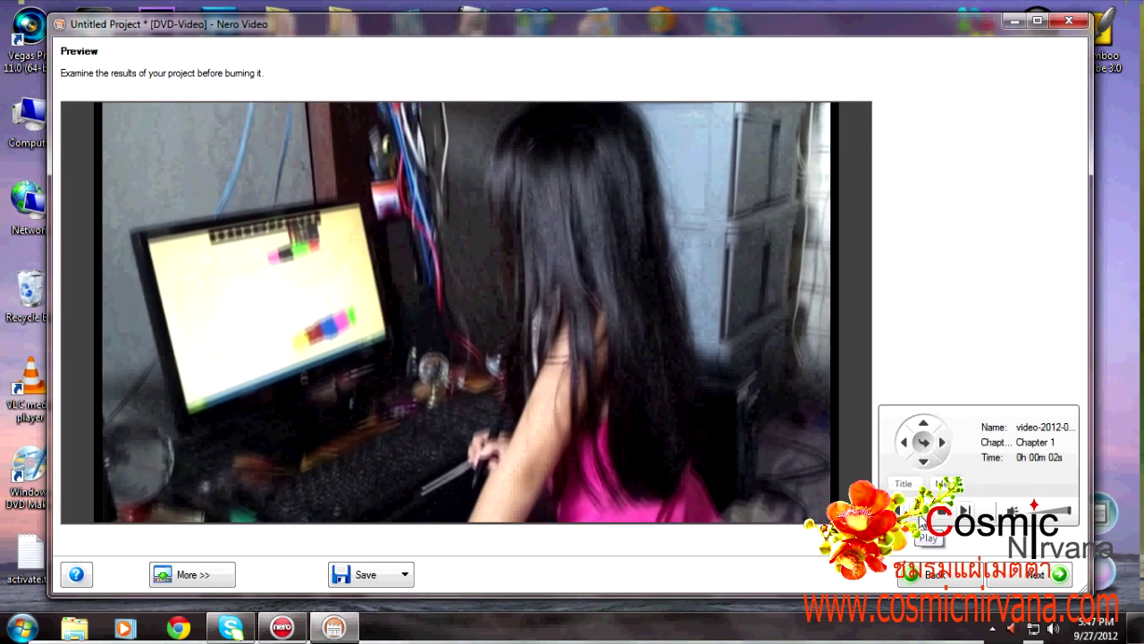
pyautogui.click(943, 515)
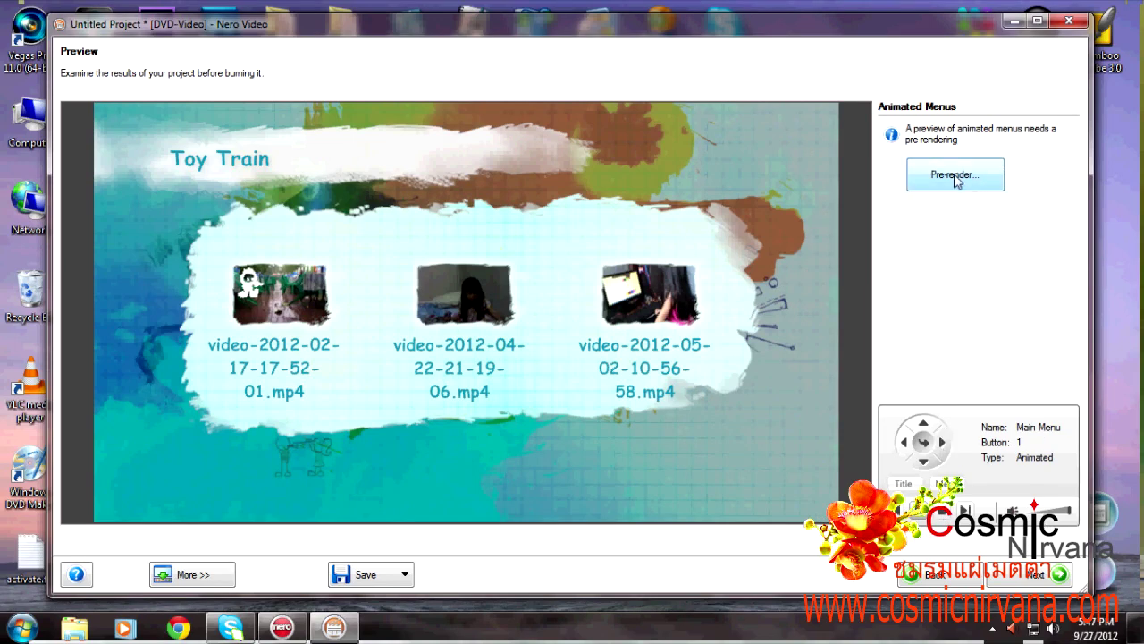
pyautogui.click(1058, 581)
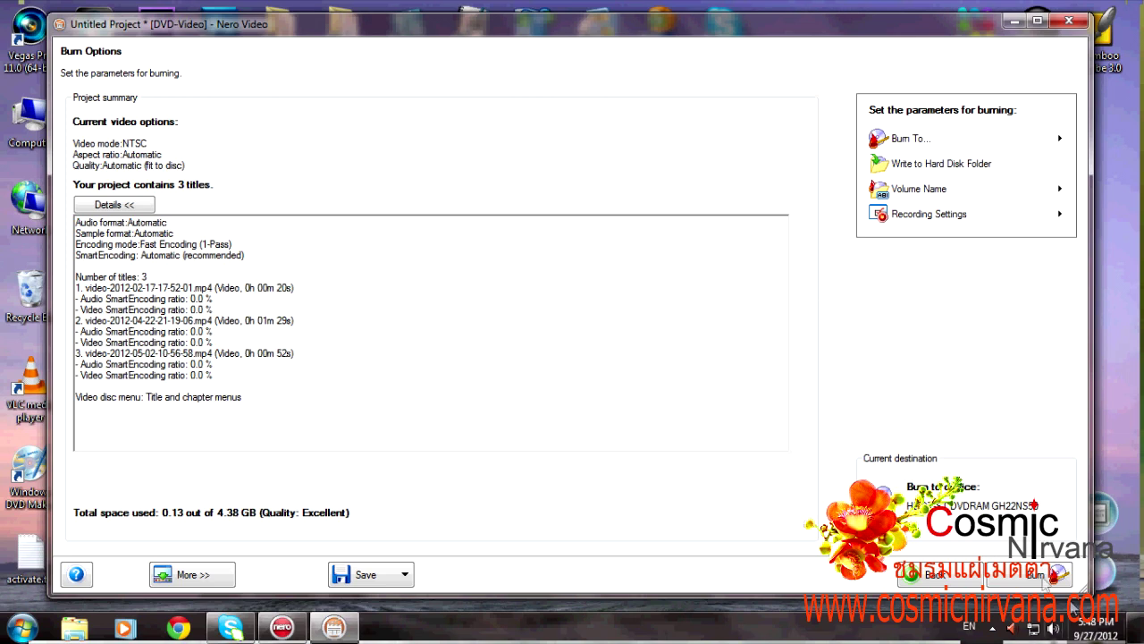
# - Set the recording speed to 8.0x (11080 KB/s) and start burning the project to the disc
pyautogui.click(961, 168)
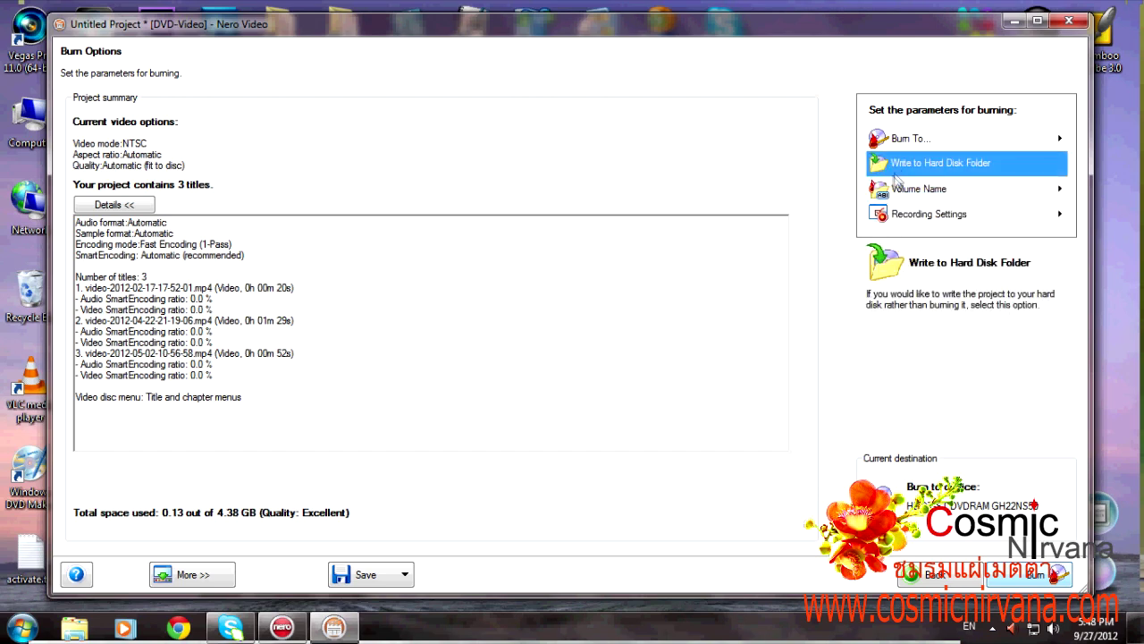
pyautogui.moveTo(909, 196)
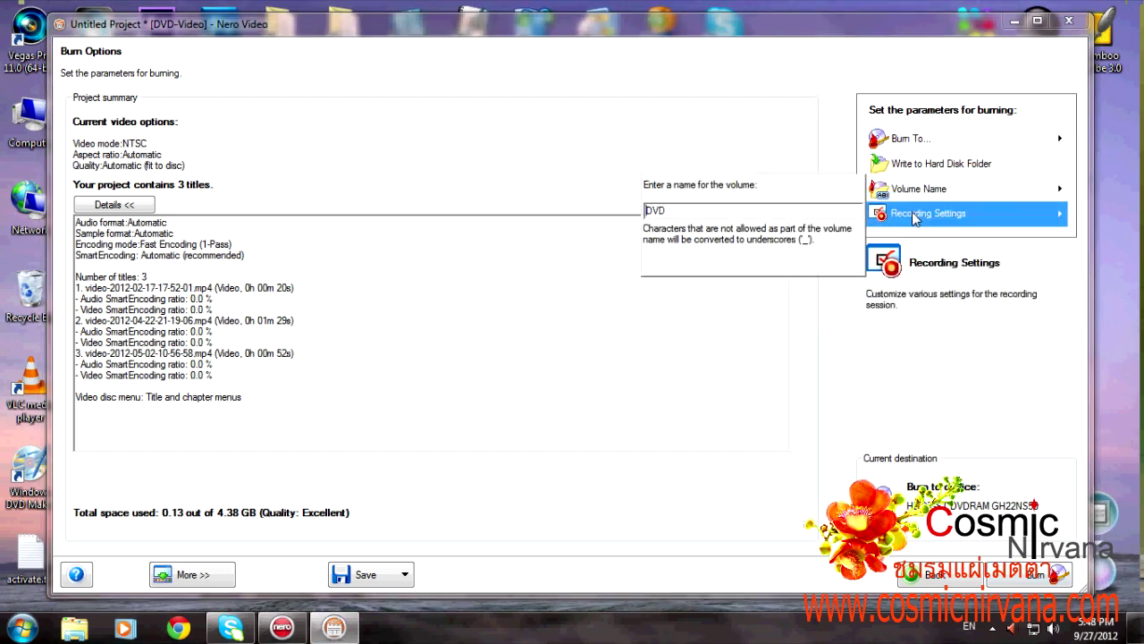
pyautogui.moveTo(914, 220)
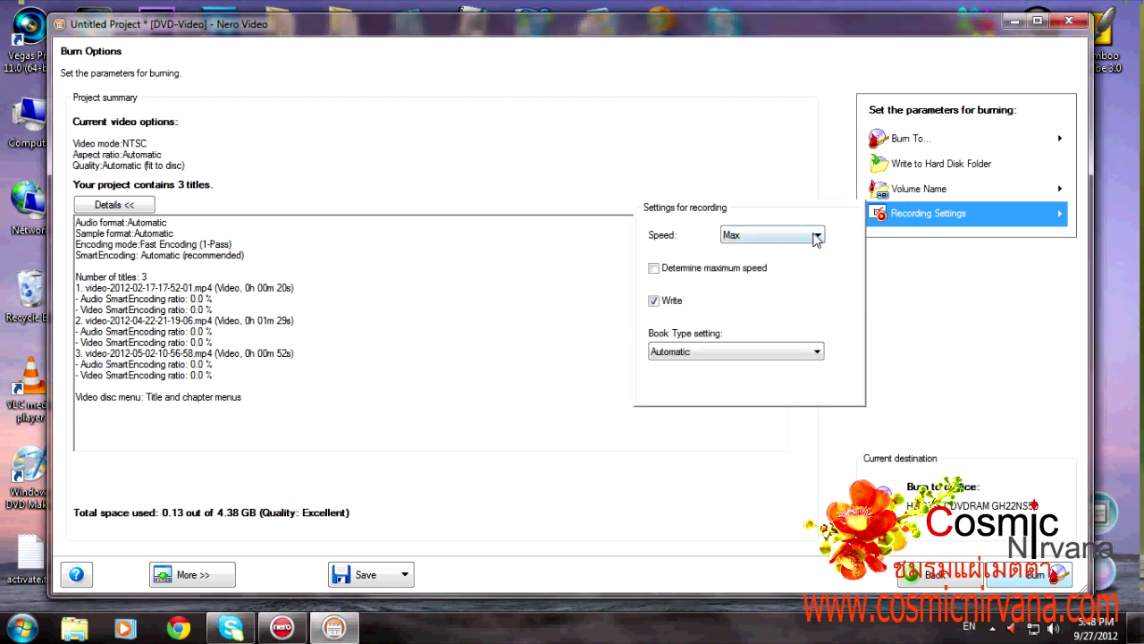
pyautogui.click(817, 236)
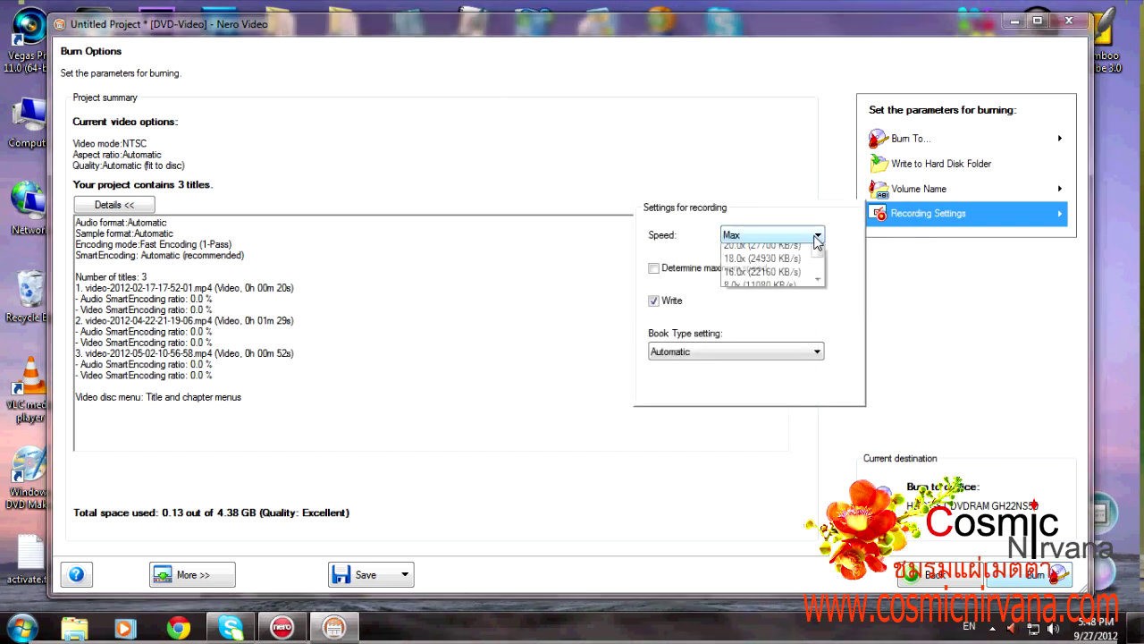
pyautogui.moveTo(817, 279); pyautogui.dragTo(819, 288)
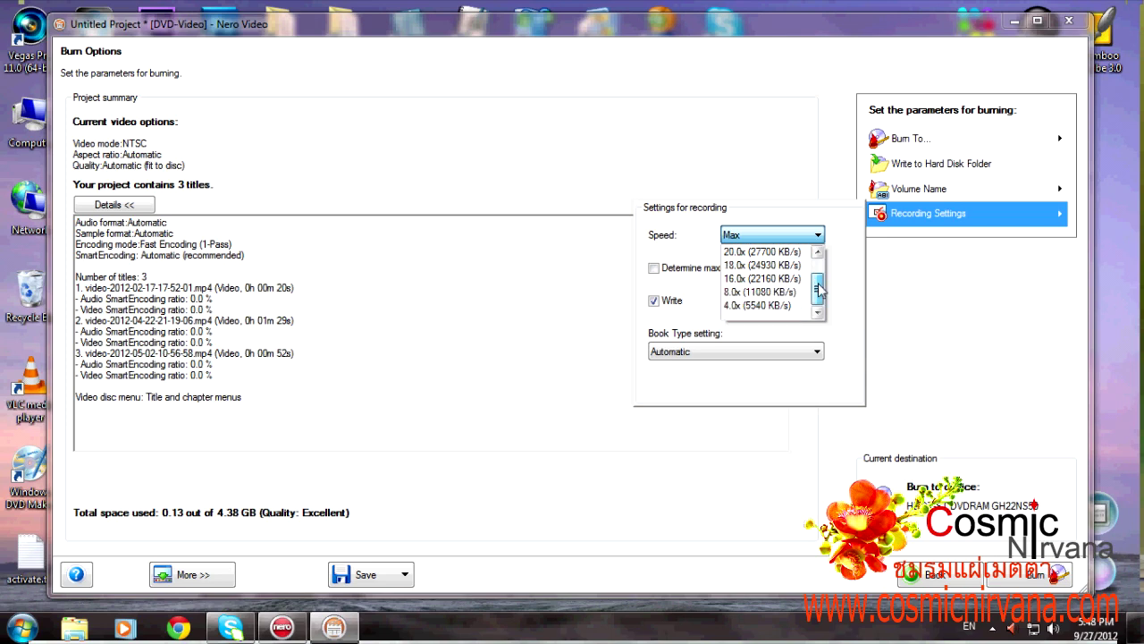
pyautogui.click(738, 292)
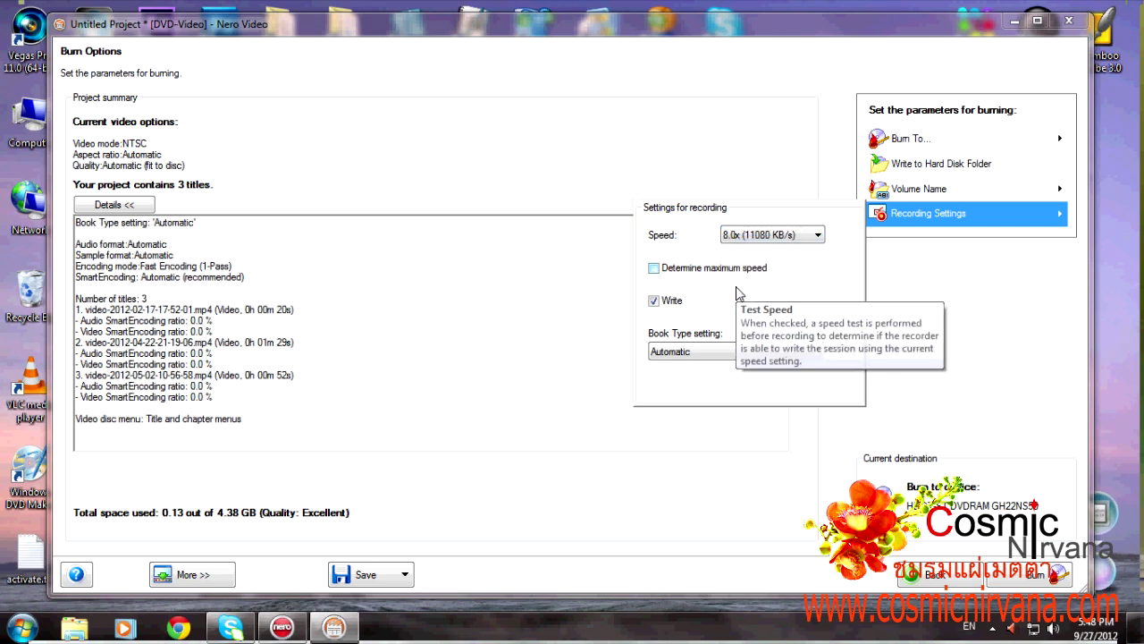
pyautogui.click(813, 235)
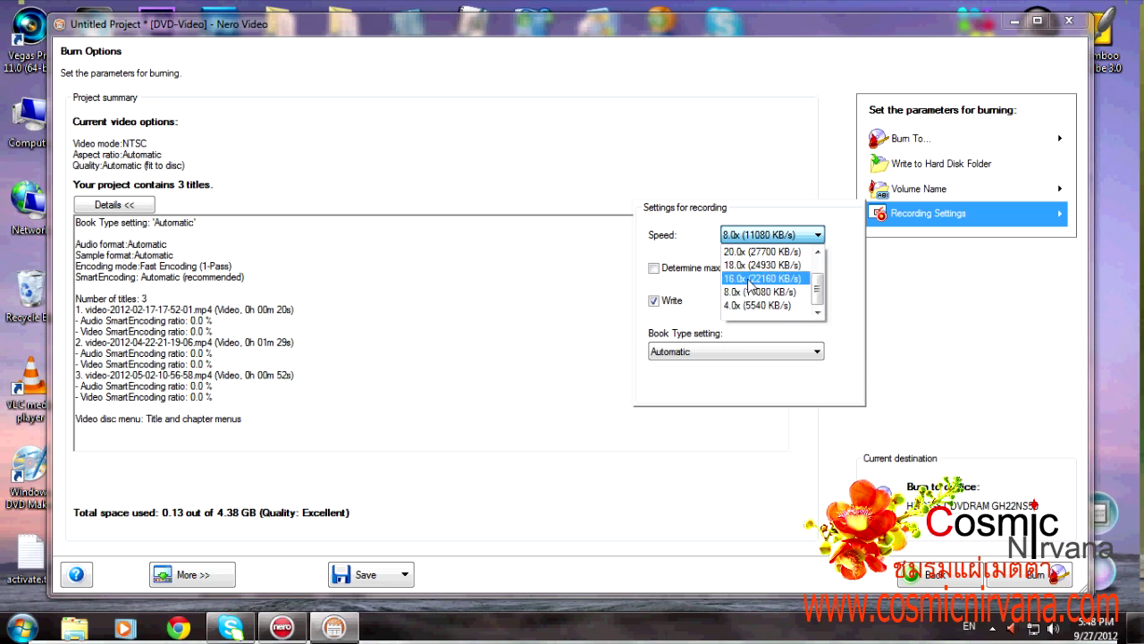
pyautogui.click(753, 292)
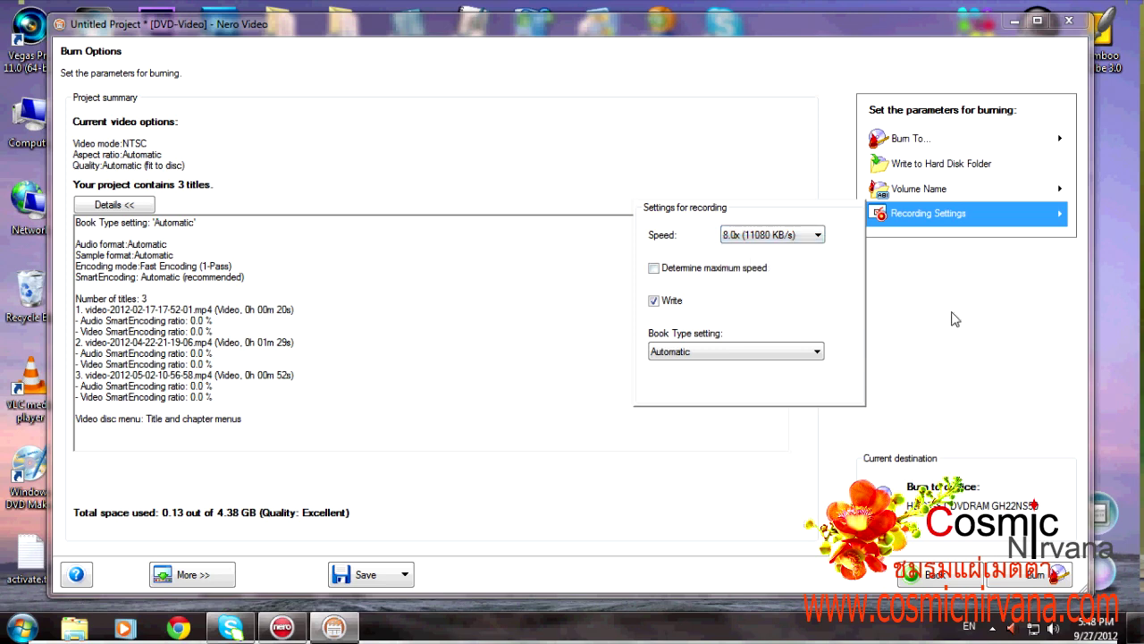
pyautogui.click(1040, 583)
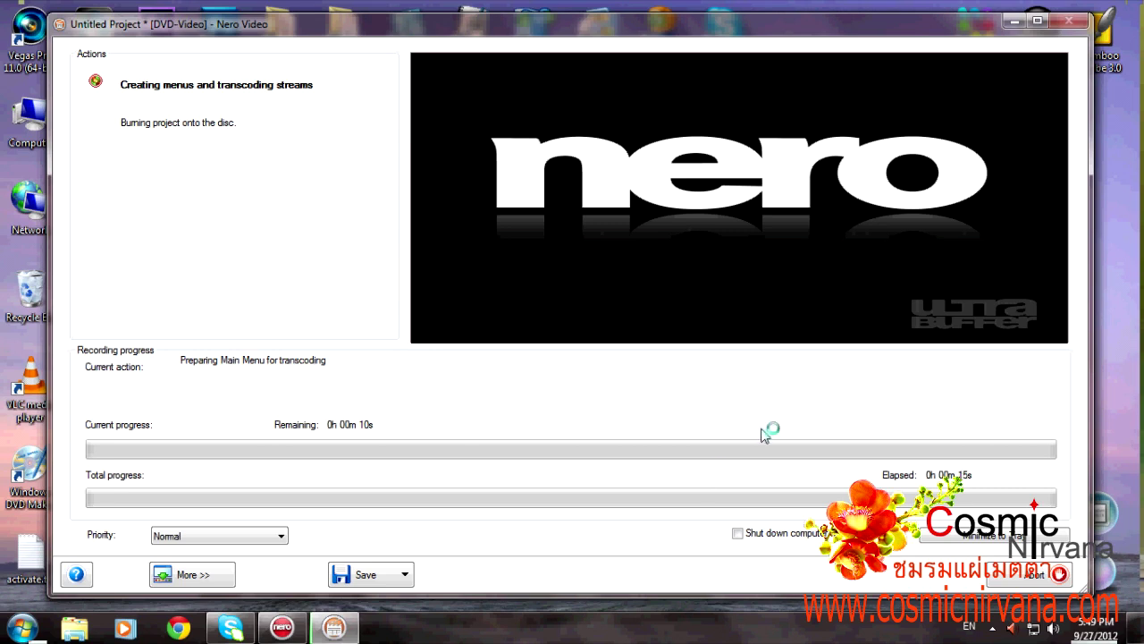
# - Decline saving the burn log file and close both Nero Video and the Nero 12 Platinum welcome window
pyautogui.click(992, 629)
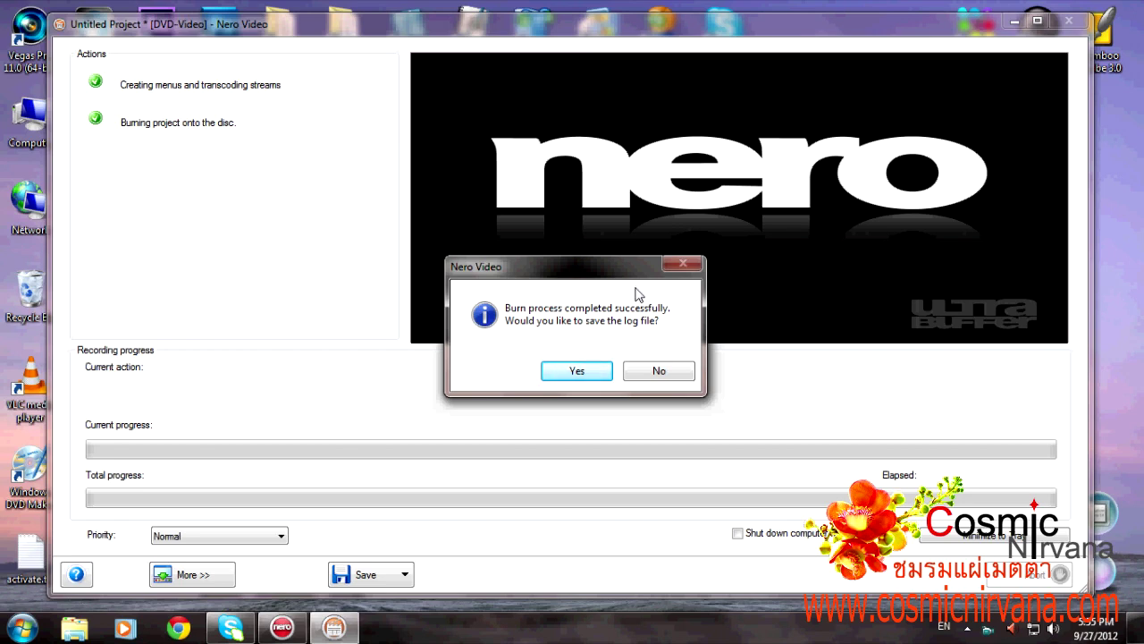
pyautogui.click(659, 371)
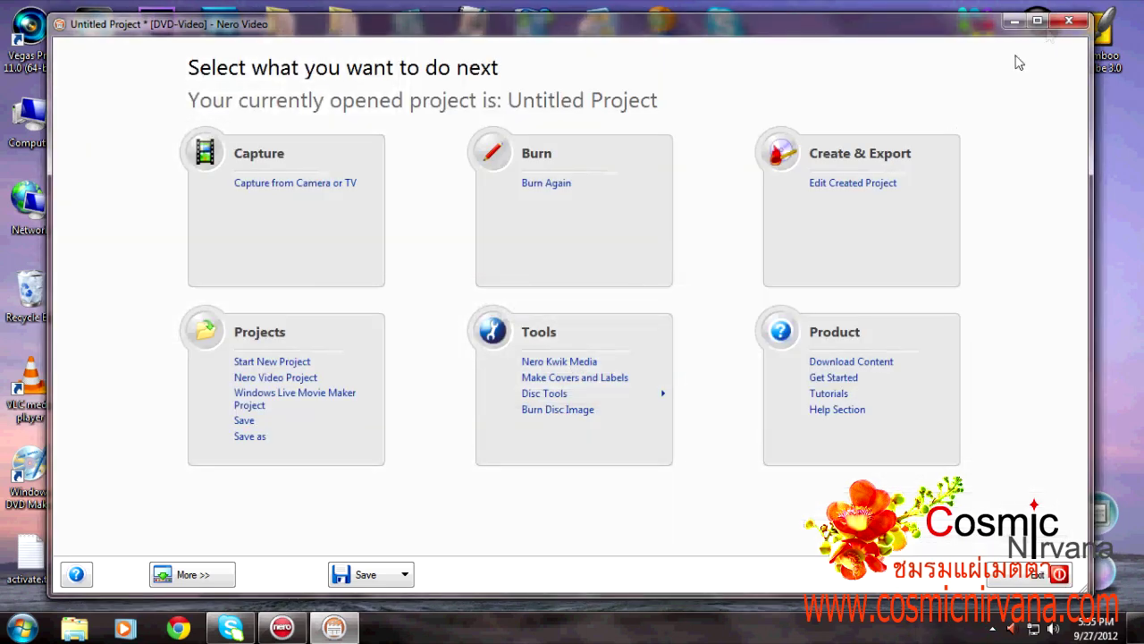
pyautogui.click(1070, 21)
pyautogui.click(589, 374)
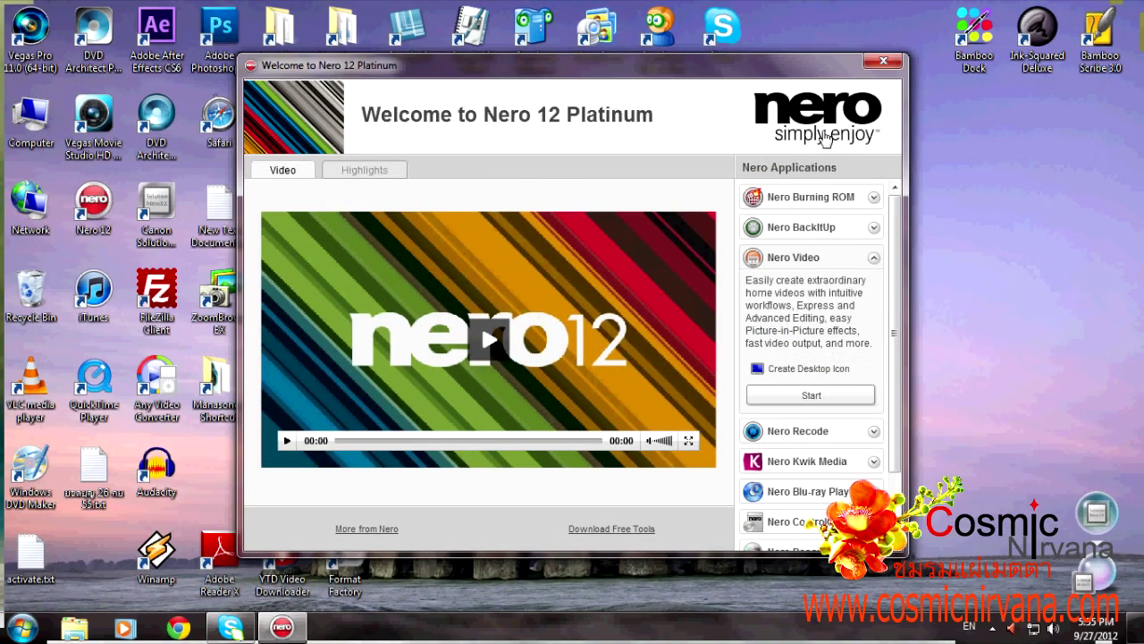
pyautogui.click(882, 66)
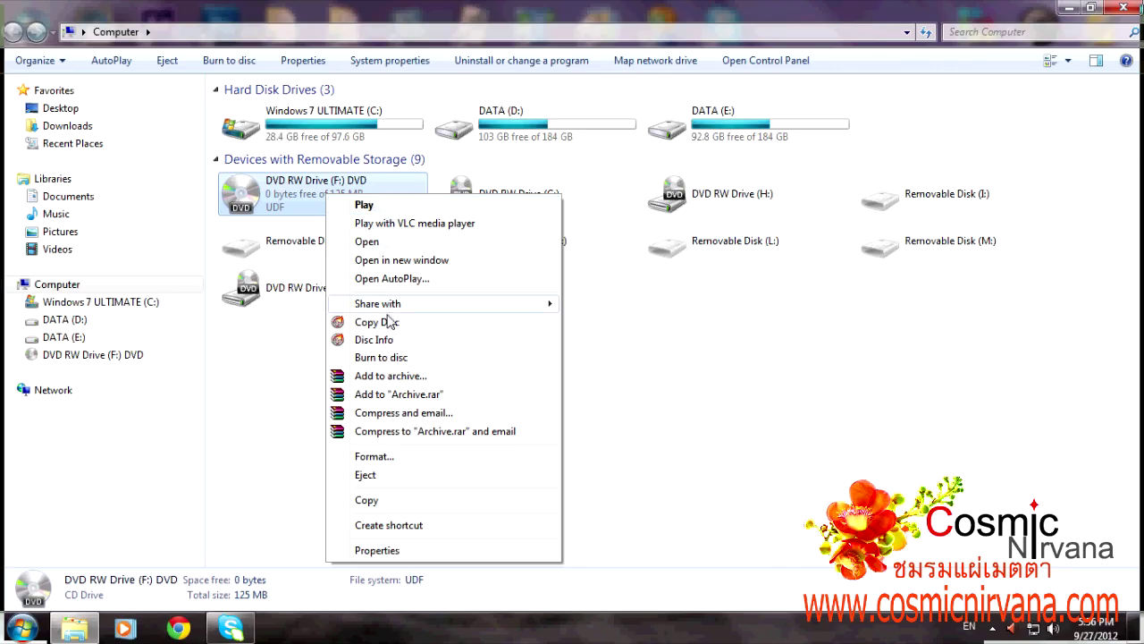
# - Open the burned disc in DVD RW Drive (F:) in Windows Explorer and examine its AUDIO_TS and VIDEO_TS folders
pyautogui.click(368, 244)
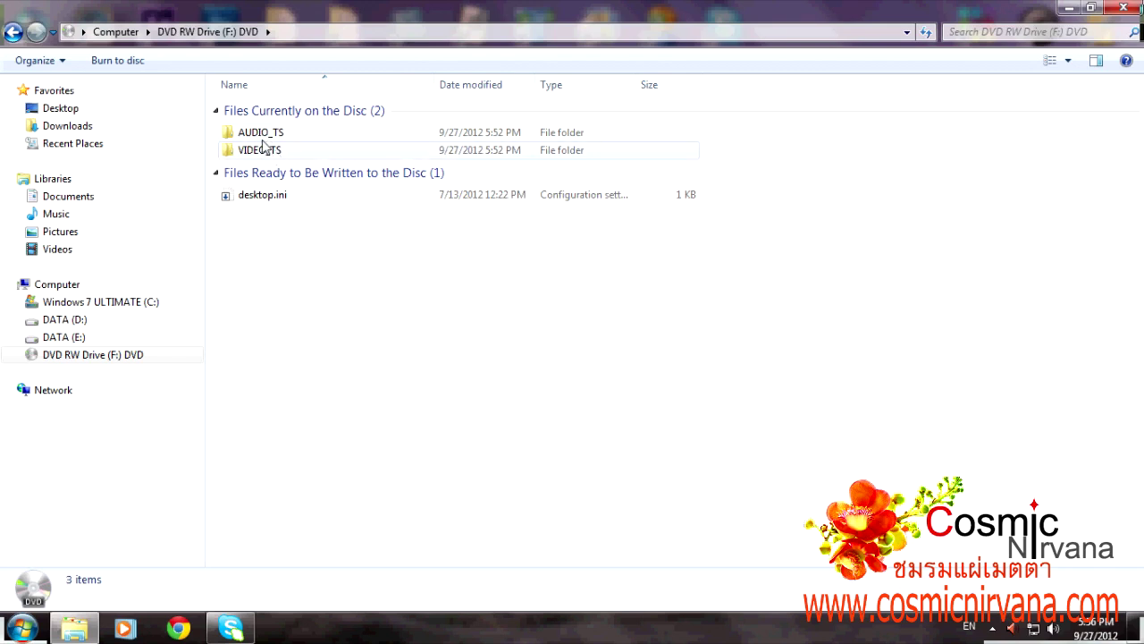
pyautogui.doubleClick(261, 134)
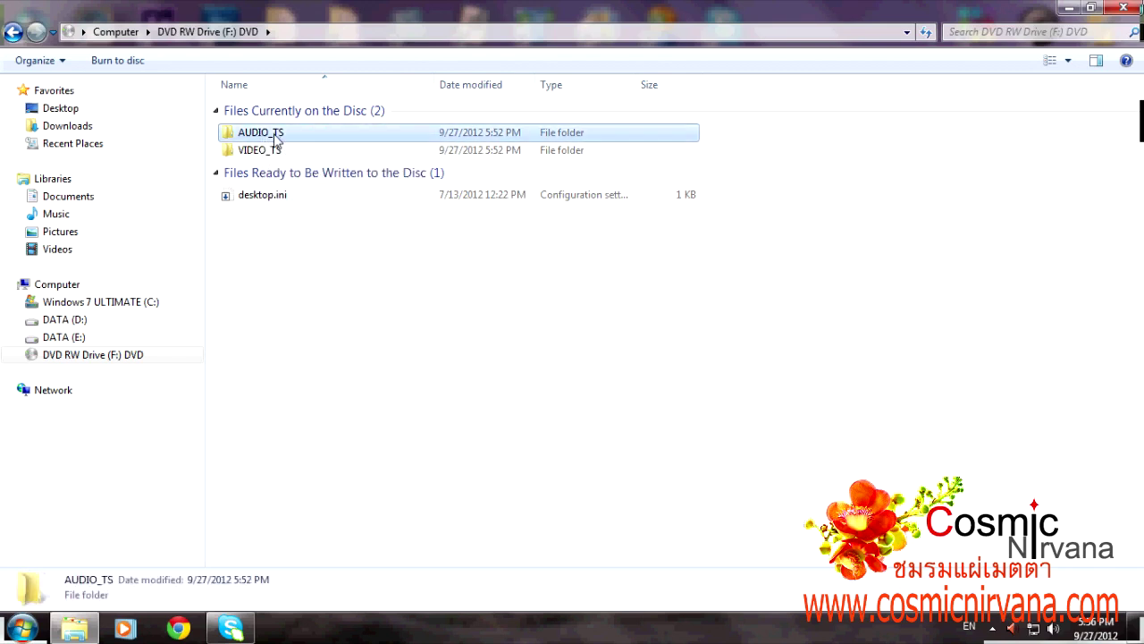
pyautogui.click(13, 32)
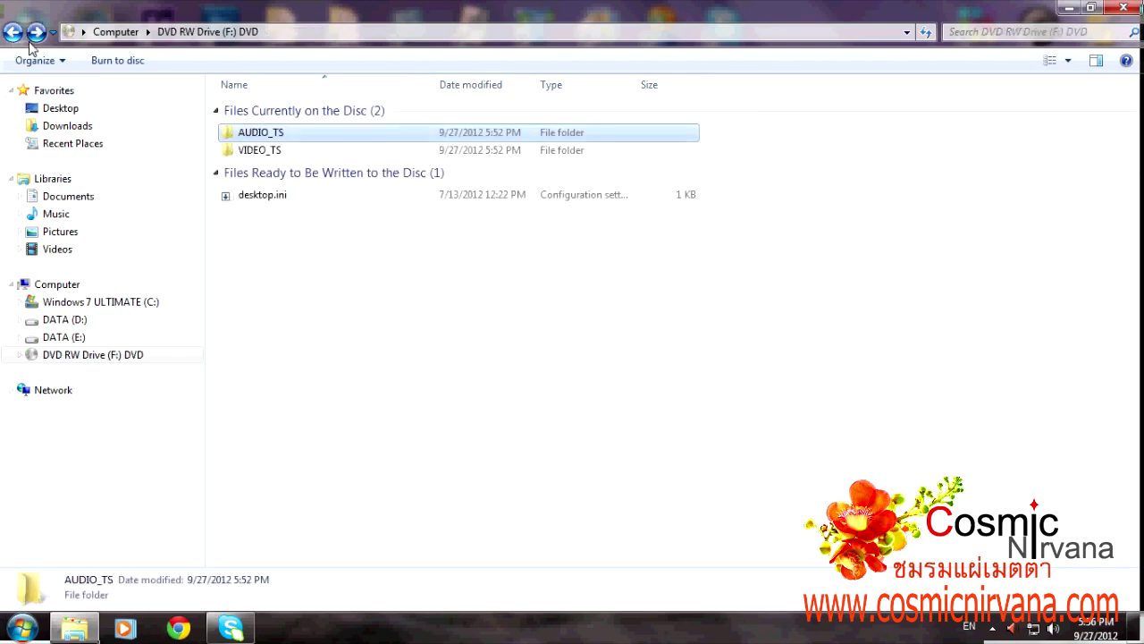
pyautogui.doubleClick(251, 151)
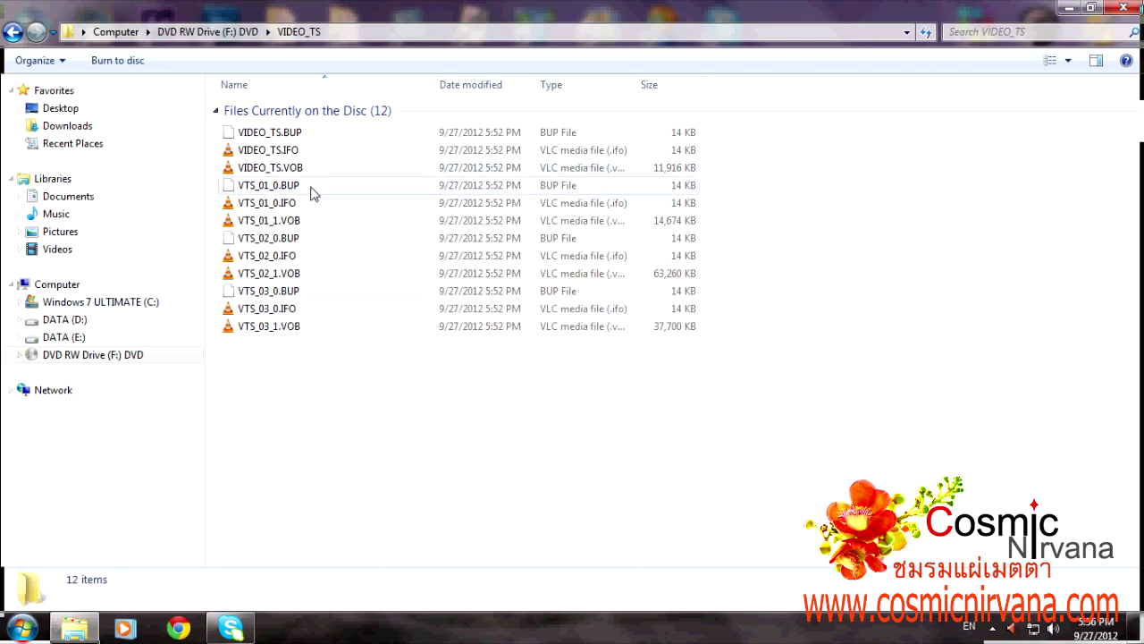
pyautogui.click(13, 34)
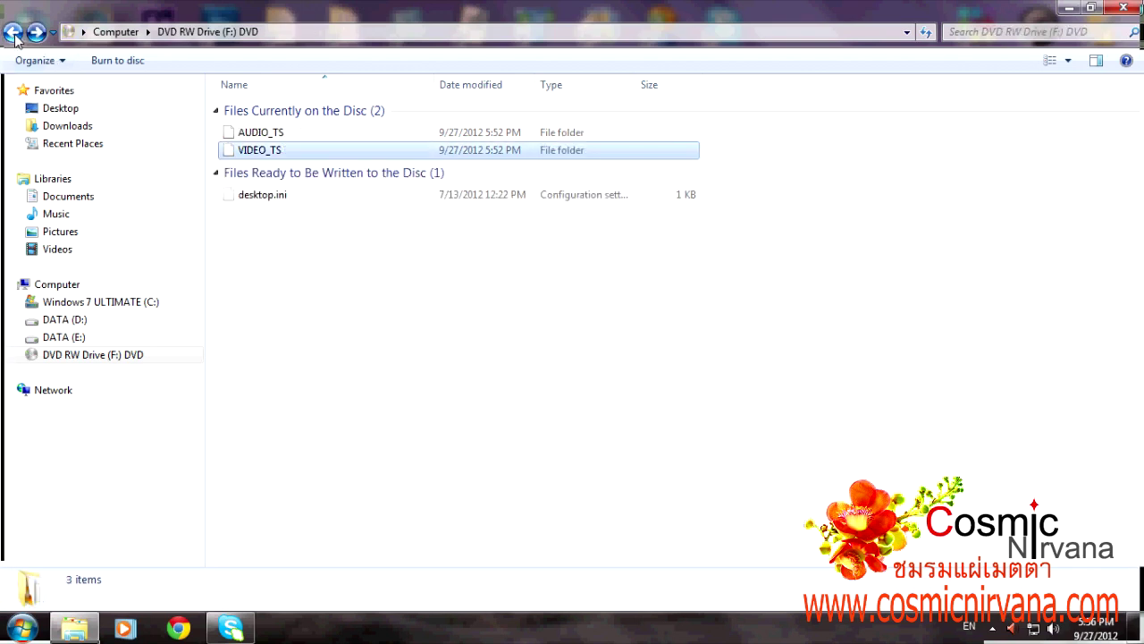
pyautogui.click(359, 263)
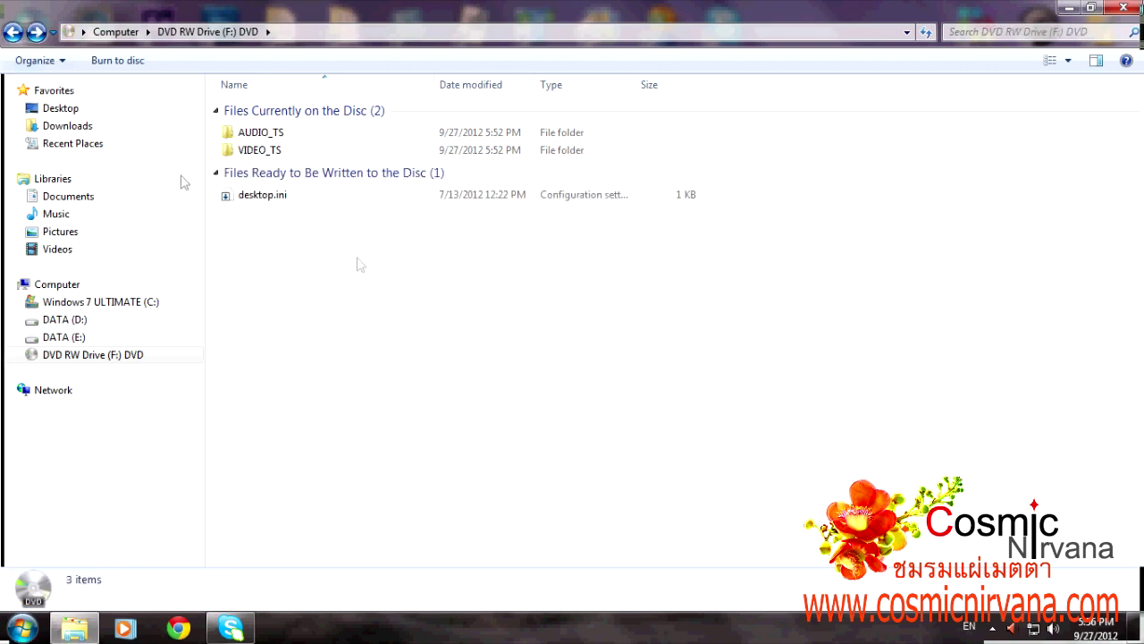
pyautogui.doubleClick(242, 159)
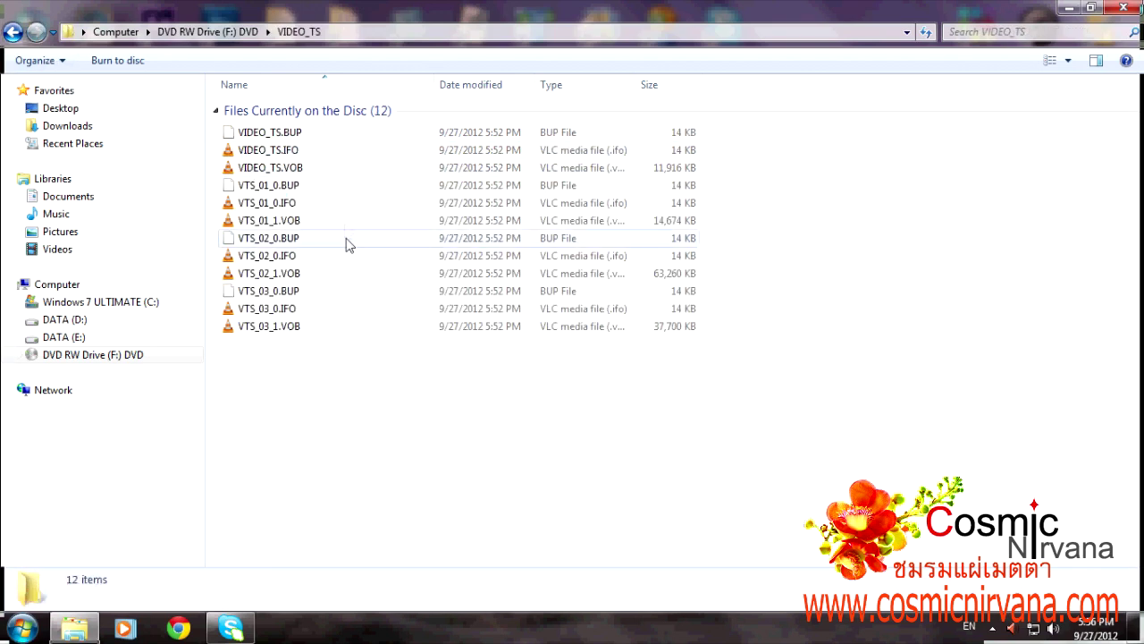
pyautogui.click(14, 33)
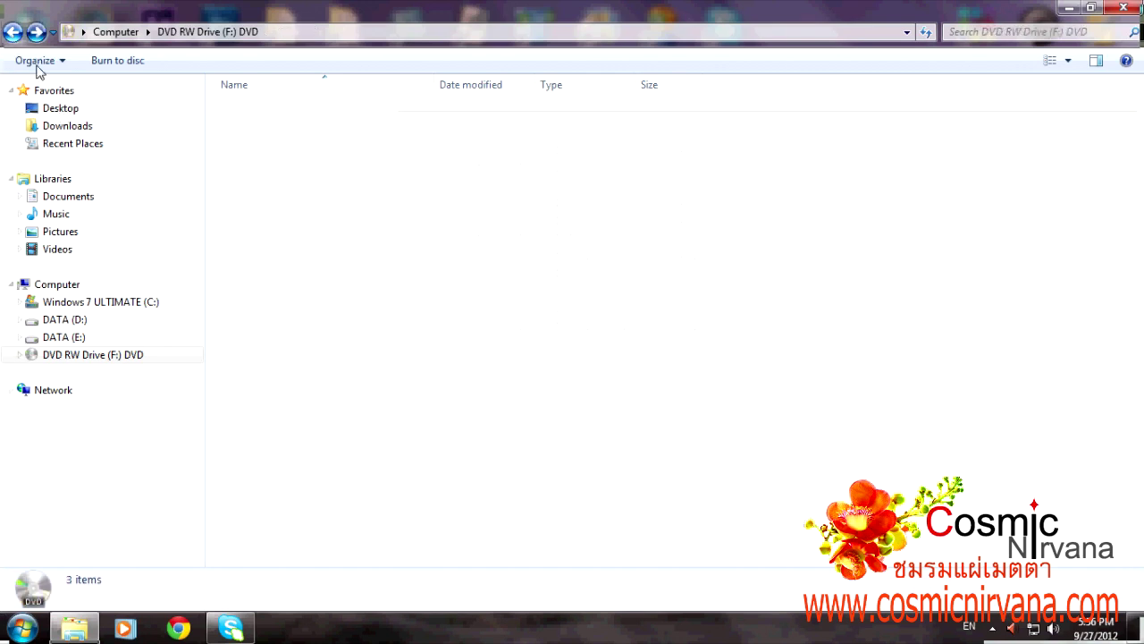
pyautogui.click(427, 358)
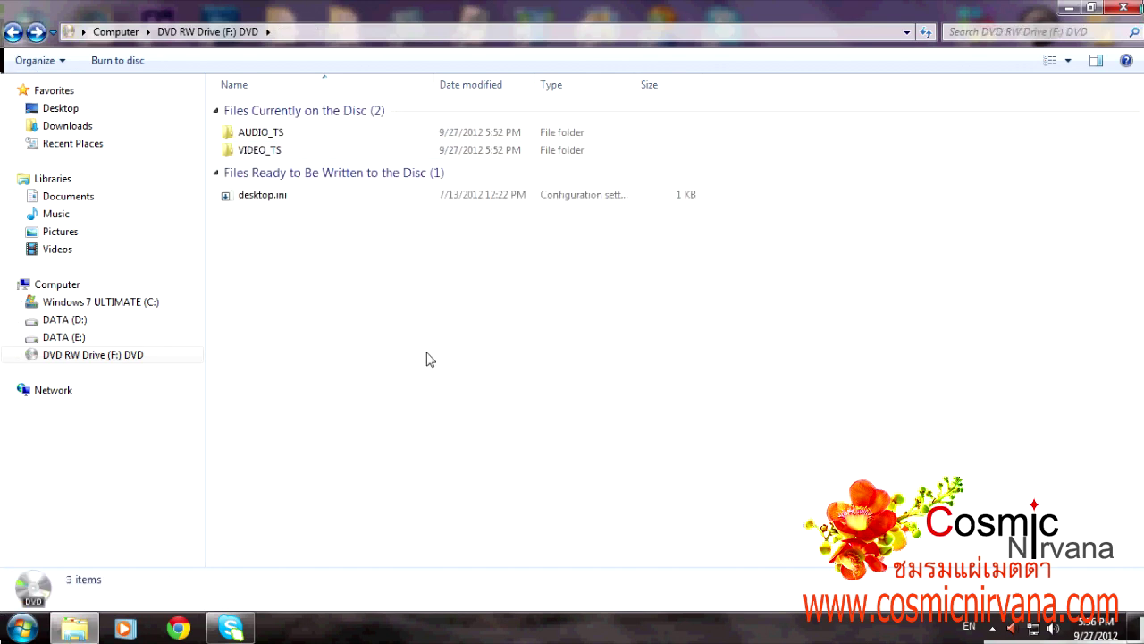